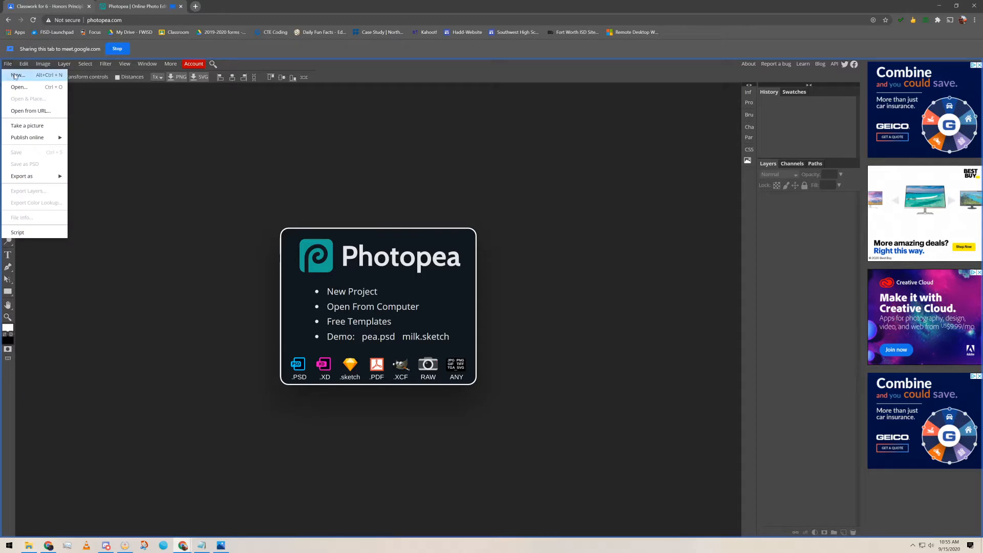
Create a new 1920×1080 white-background document named 'Hadd_5_clipping mask'
{"action": "left_click", "coordinate": [15, 76]}
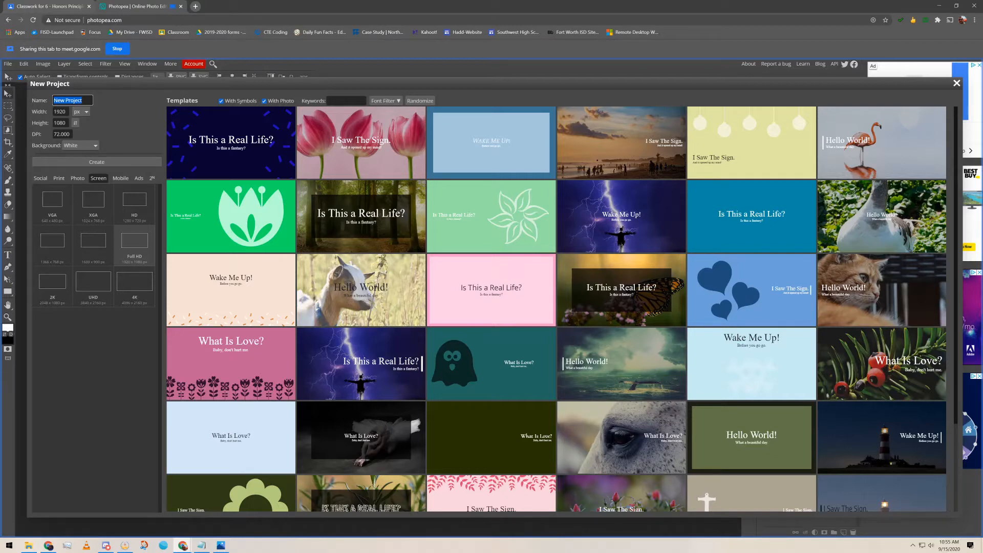
{"action": "type", "text": "Haddd"}
{"action": "key", "text": "BackSpace"}
{"action": "key", "text": "BackSpace"}
{"action": "type", "text": "d_S_clipping mask"}
{"action": "left_click", "coordinate": [105, 163]}
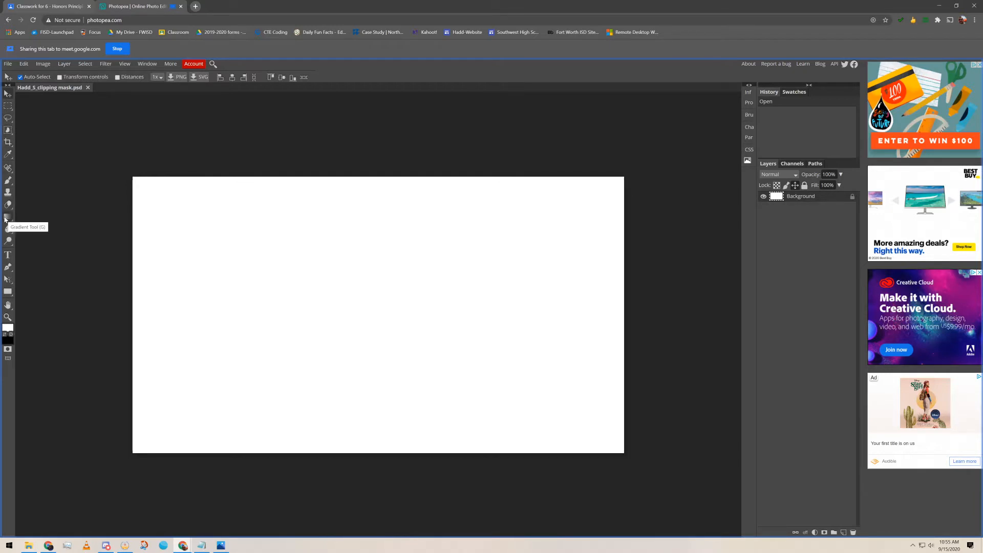
Select the Gradient tool and set the gradient's starting colour stop to bright green
{"action": "left_click", "coordinate": [5, 219]}
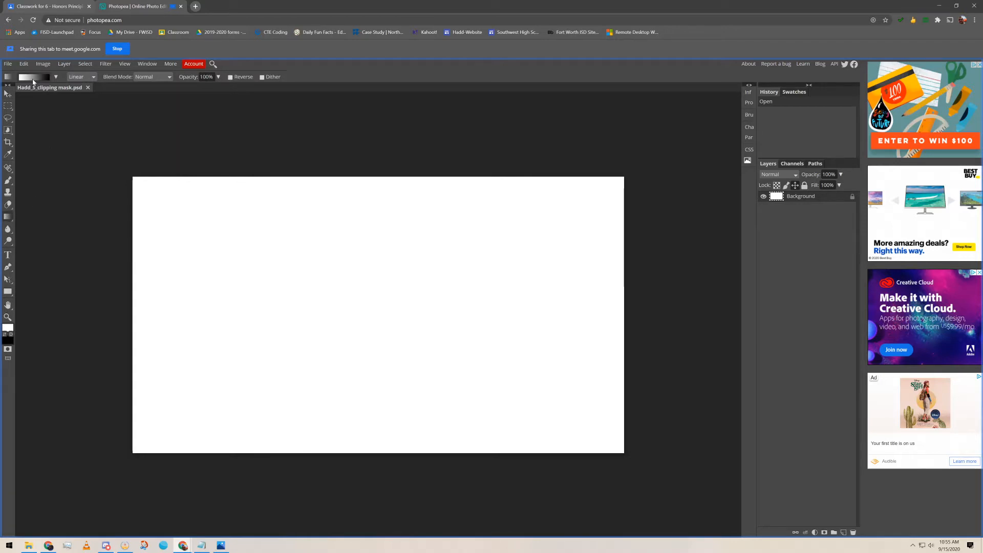
{"action": "left_click", "coordinate": [33, 81]}
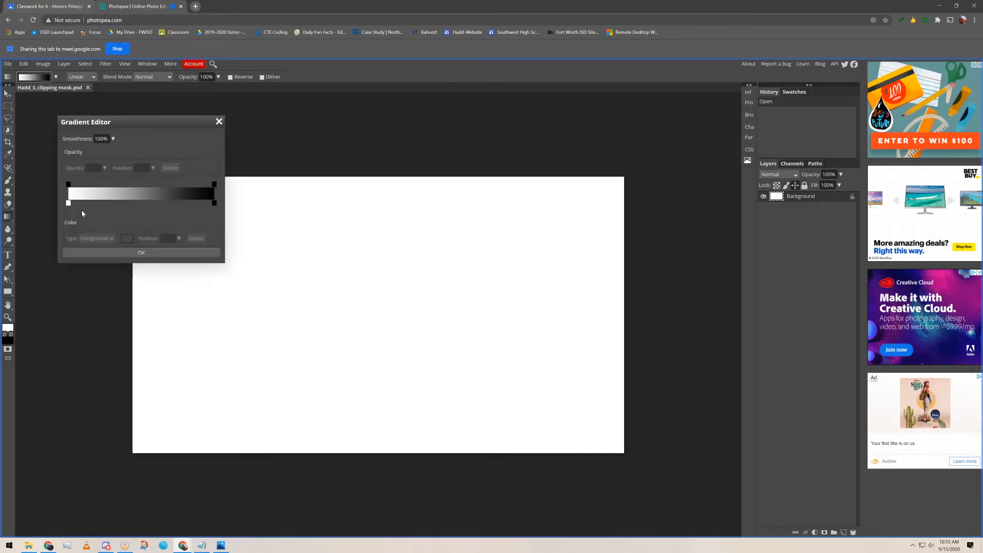
{"action": "left_click", "coordinate": [68, 204]}
{"action": "left_click", "coordinate": [128, 239]}
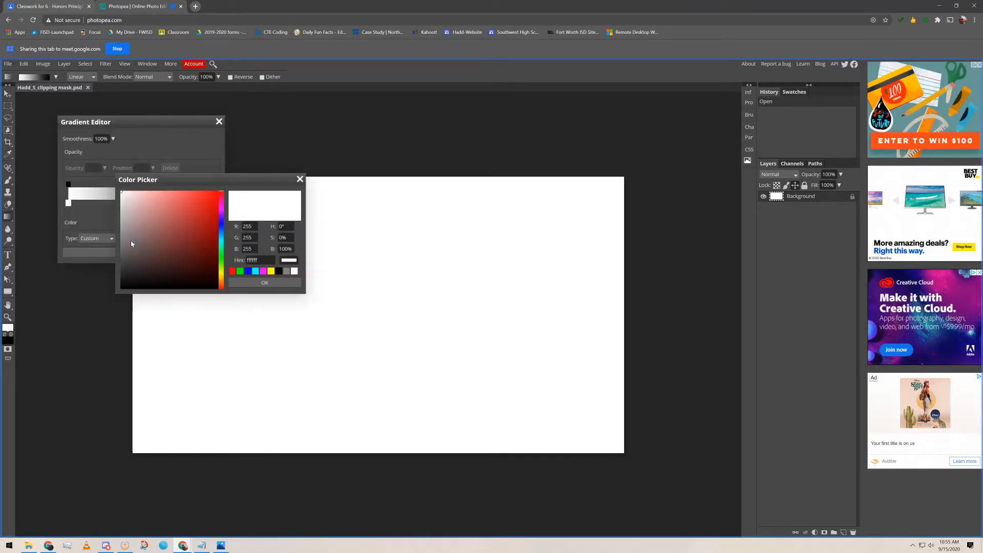
{"action": "left_click", "coordinate": [219, 256]}
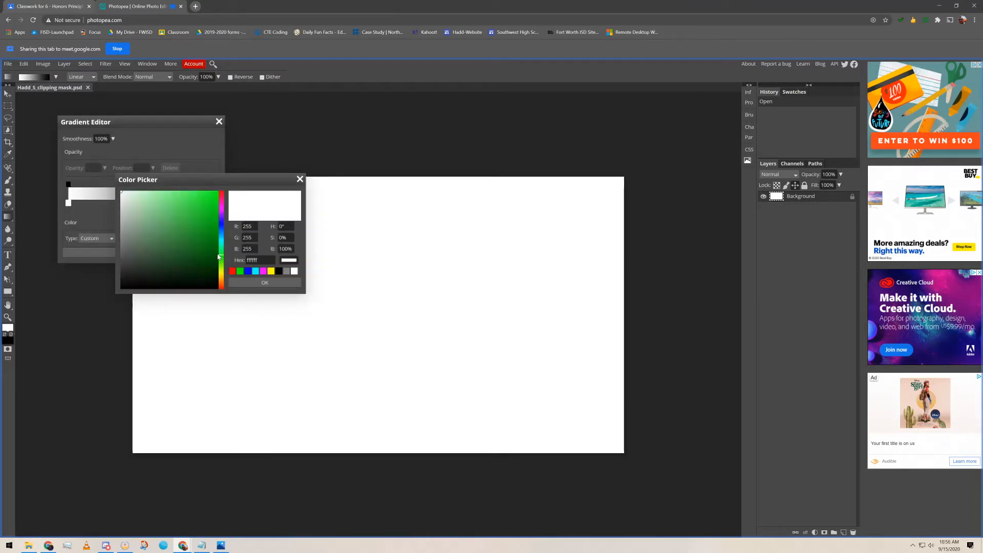
{"action": "left_click", "coordinate": [201, 195]}
{"action": "left_click", "coordinate": [249, 282]}
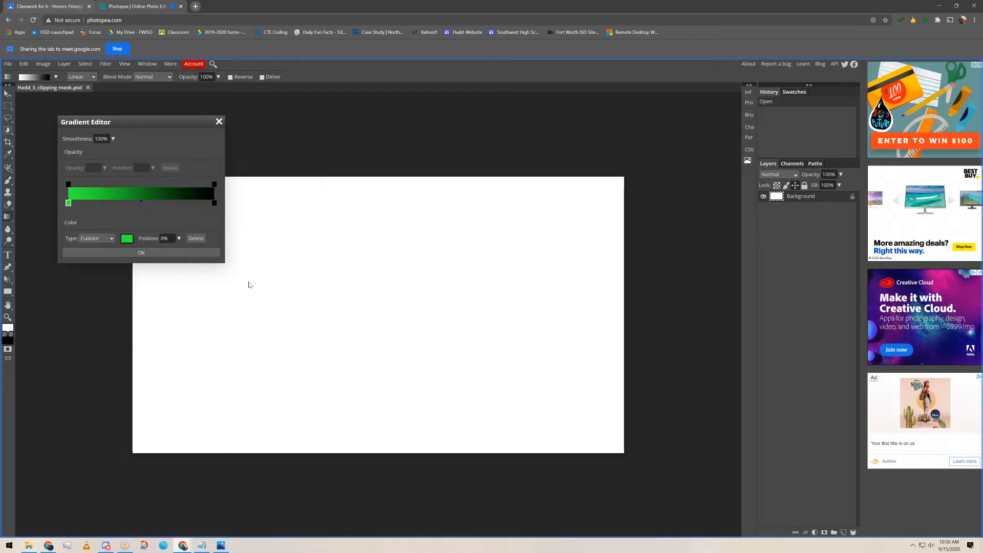
Set the ending colour stop to light blue and accept the green-to-blue gradient
{"action": "left_click", "coordinate": [213, 204]}
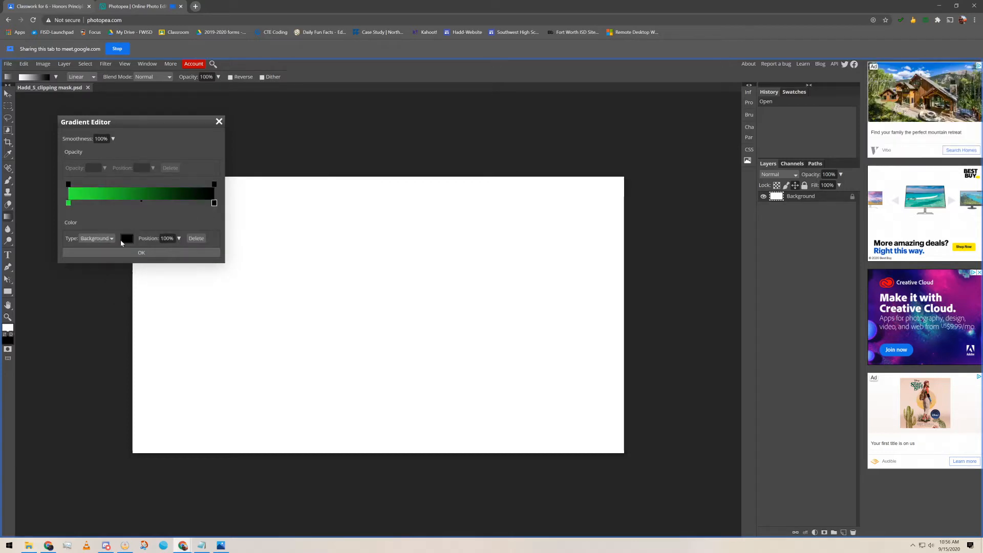
{"action": "left_click", "coordinate": [128, 240]}
{"action": "left_click", "coordinate": [221, 236]}
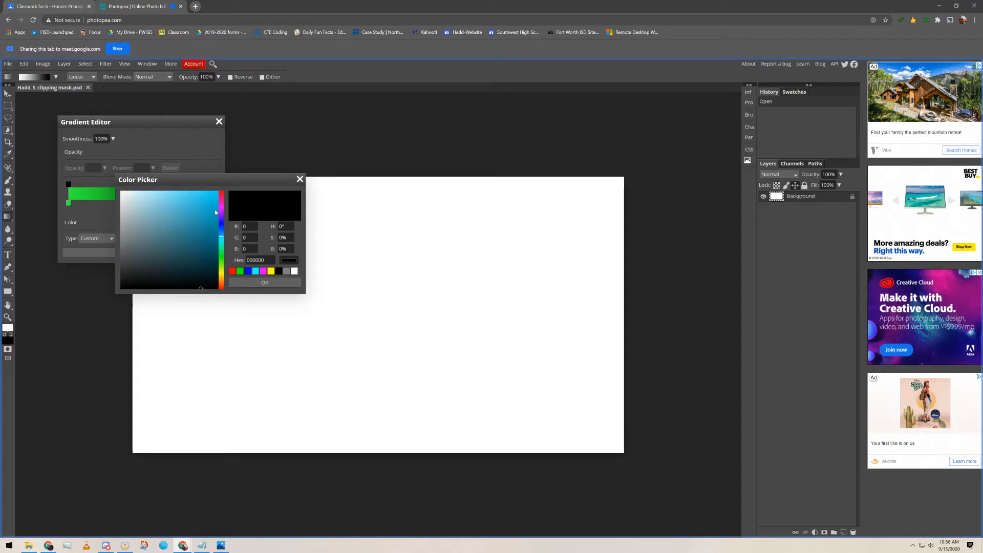
{"action": "left_click", "coordinate": [205, 203]}
{"action": "left_click", "coordinate": [264, 283]}
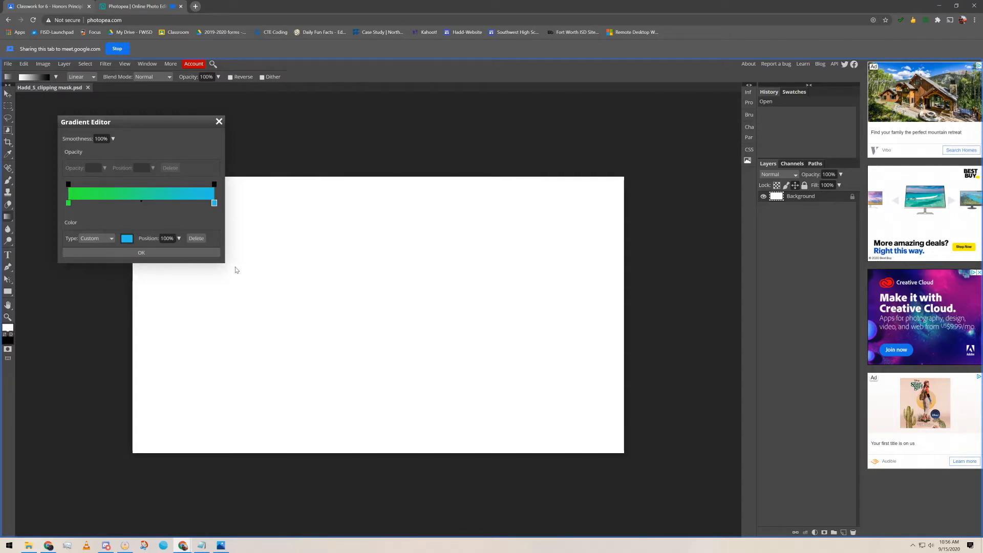
{"action": "left_click", "coordinate": [143, 253]}
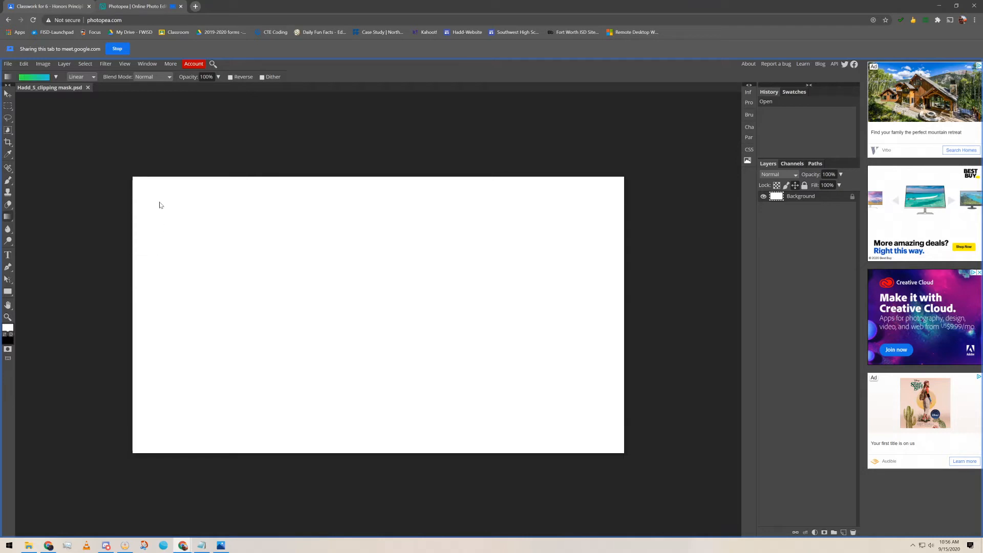
After a few trial drags, lay the gradient from the lower-left corner toward the upper right
{"action": "left_click_drag", "start_coordinate": [75, 139], "coordinate": [691, 494]}
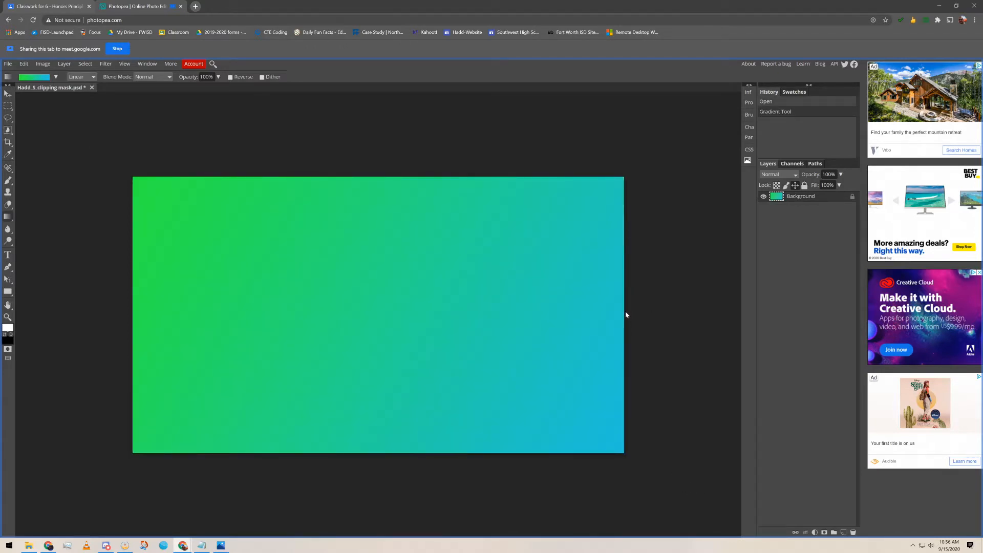
{"action": "left_click_drag", "start_coordinate": [624, 311], "coordinate": [134, 317]}
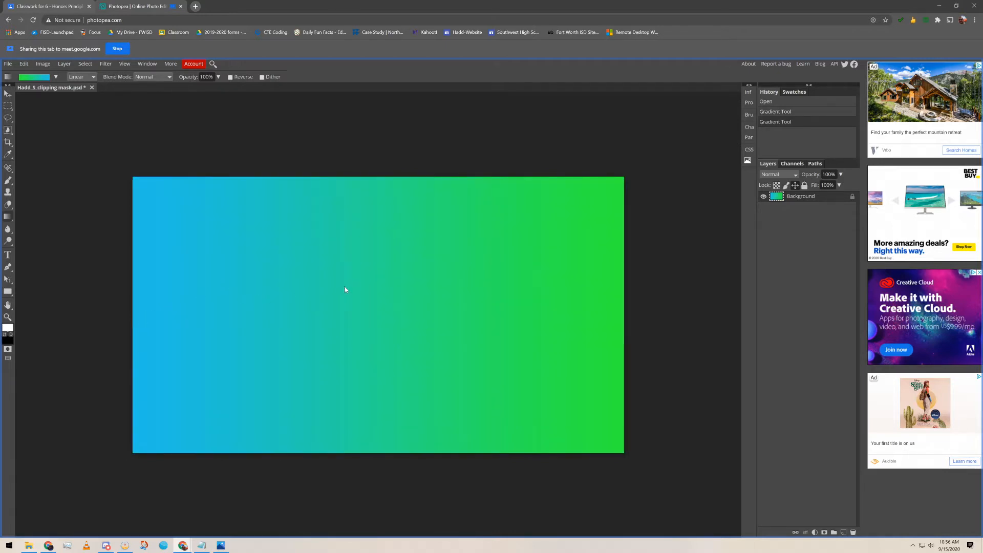
{"action": "left_click_drag", "start_coordinate": [357, 295], "coordinate": [367, 296]}
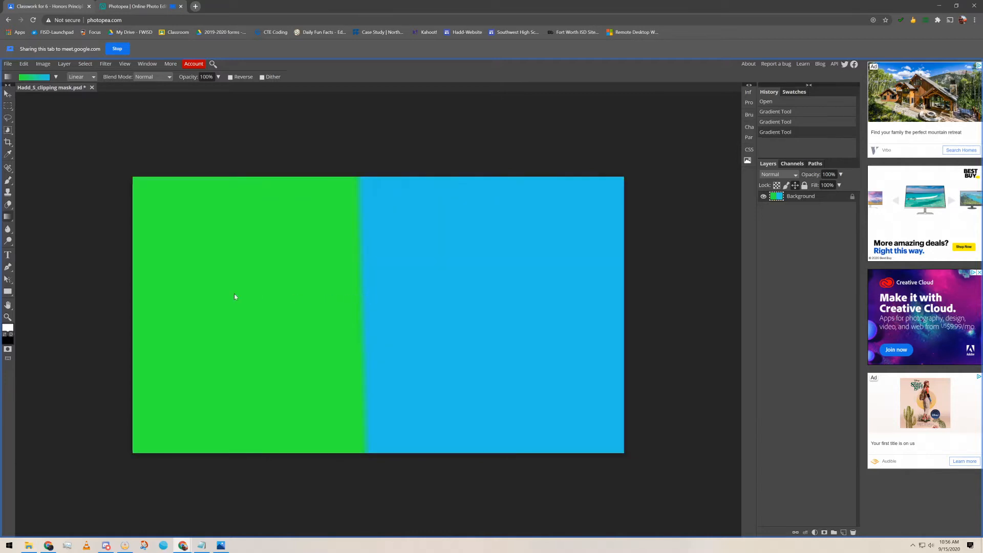
{"action": "left_click_drag", "start_coordinate": [234, 294], "coordinate": [481, 291]}
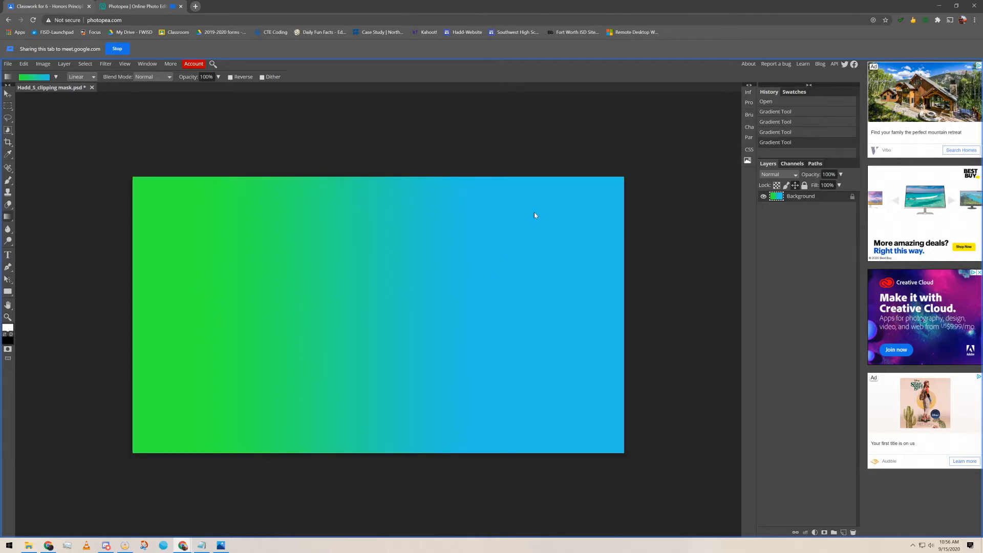
{"action": "left_click_drag", "start_coordinate": [462, 258], "coordinate": [295, 325]}
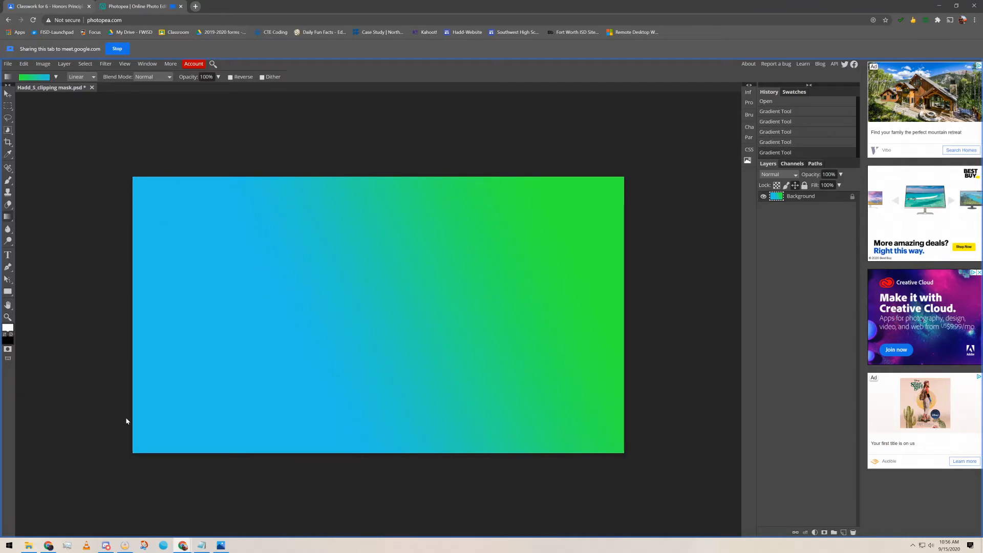
{"action": "left_click_drag", "start_coordinate": [78, 491], "coordinate": [700, 134]}
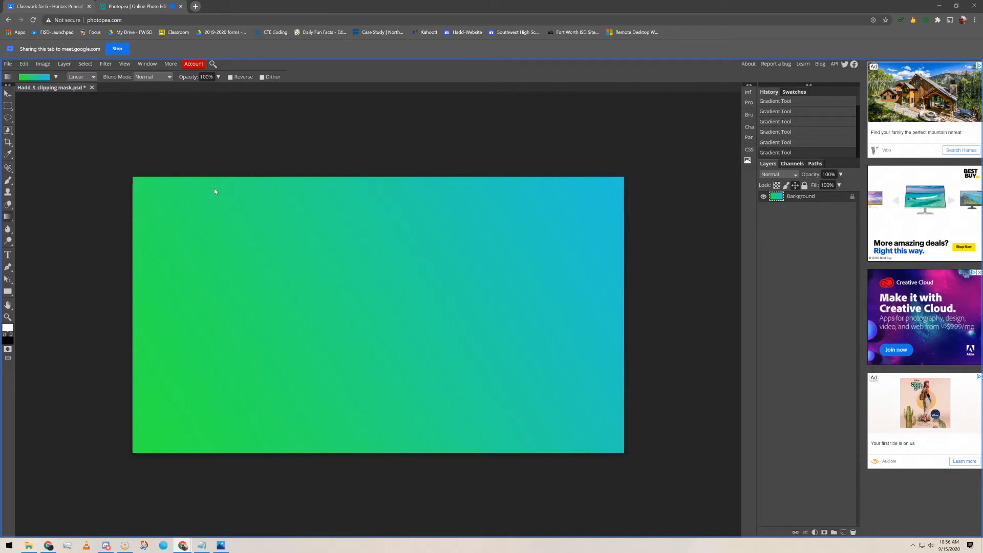
Choose the Type tool and pick FancyPants from the font list
{"action": "left_click", "coordinate": [8, 256]}
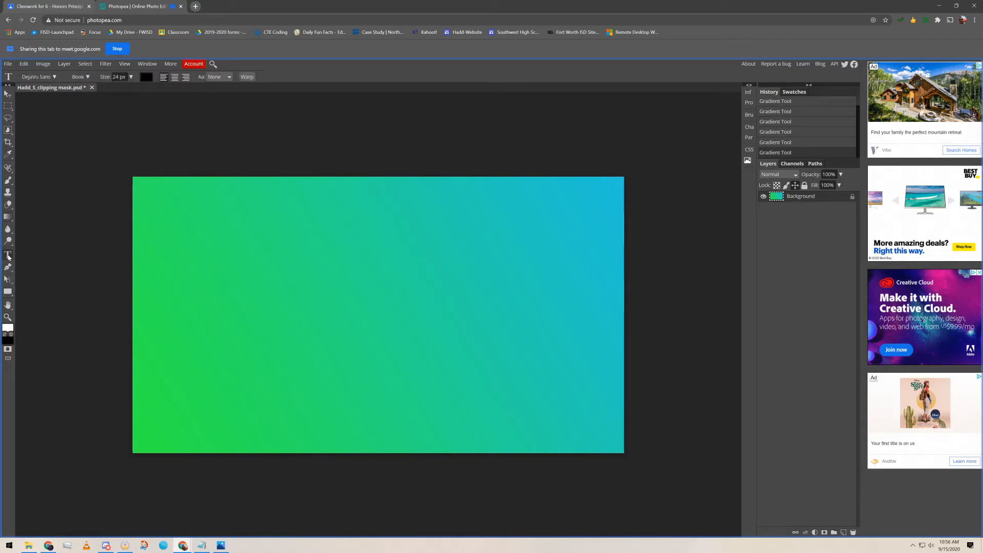
{"action": "left_click", "coordinate": [55, 78]}
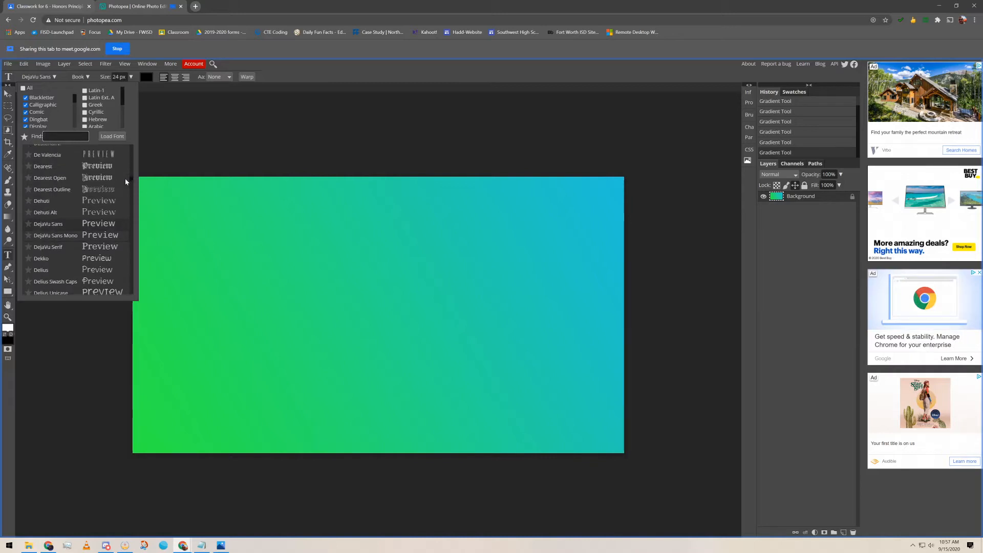
{"action": "scroll", "coordinate": [121, 210], "scroll_direction": "up", "scroll_amount": 3}
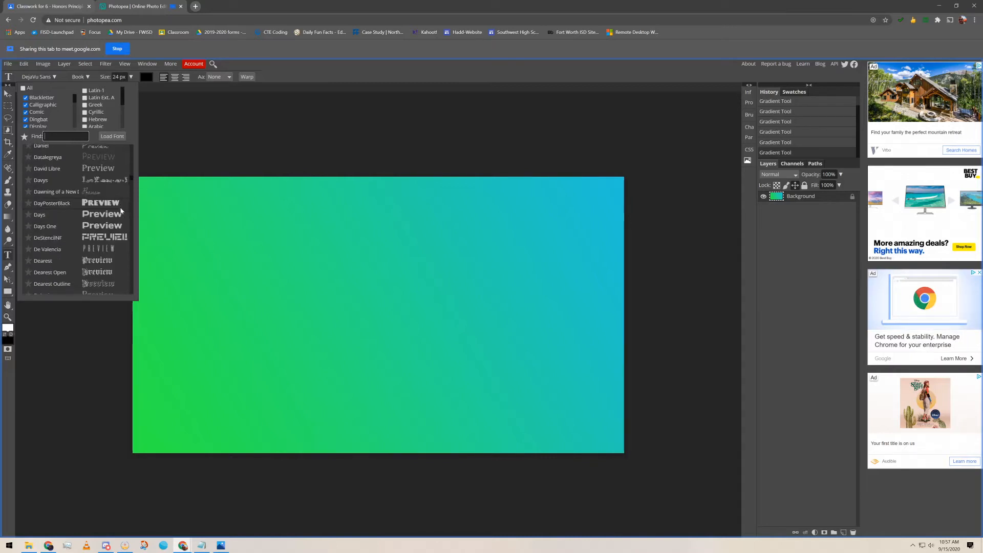
{"action": "scroll", "coordinate": [121, 210], "scroll_direction": "down", "scroll_amount": 5}
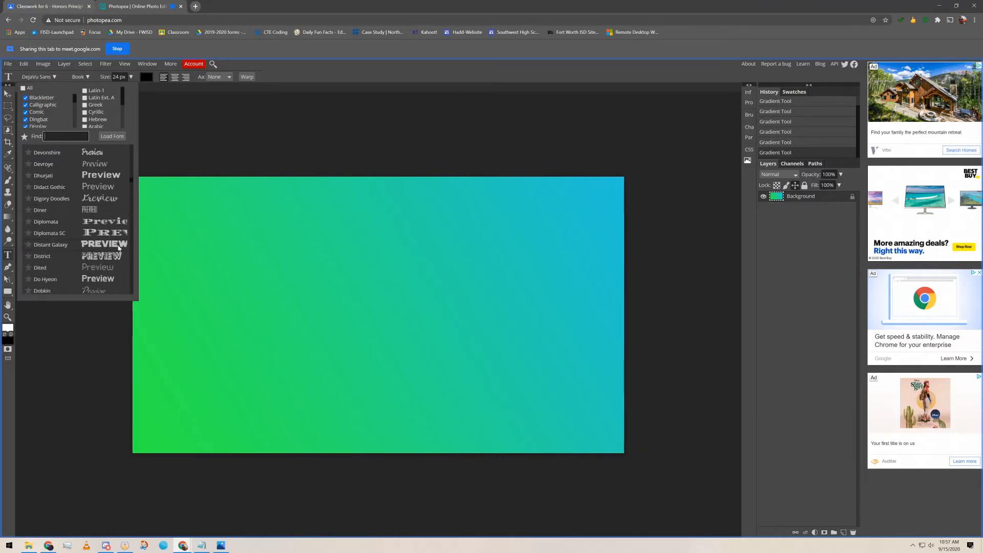
{"action": "scroll", "coordinate": [117, 248], "scroll_direction": "down", "scroll_amount": 5}
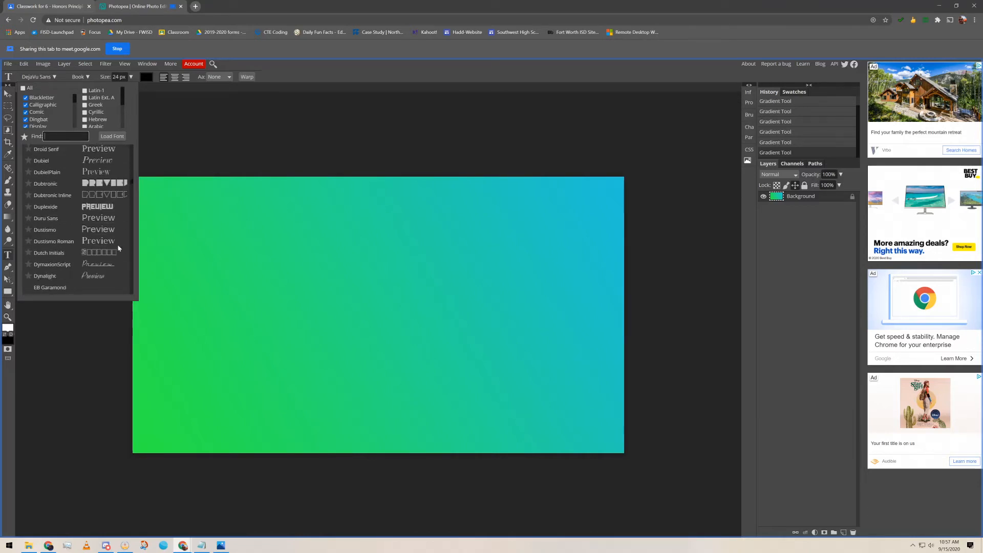
{"action": "scroll", "coordinate": [118, 247], "scroll_direction": "down", "scroll_amount": 5}
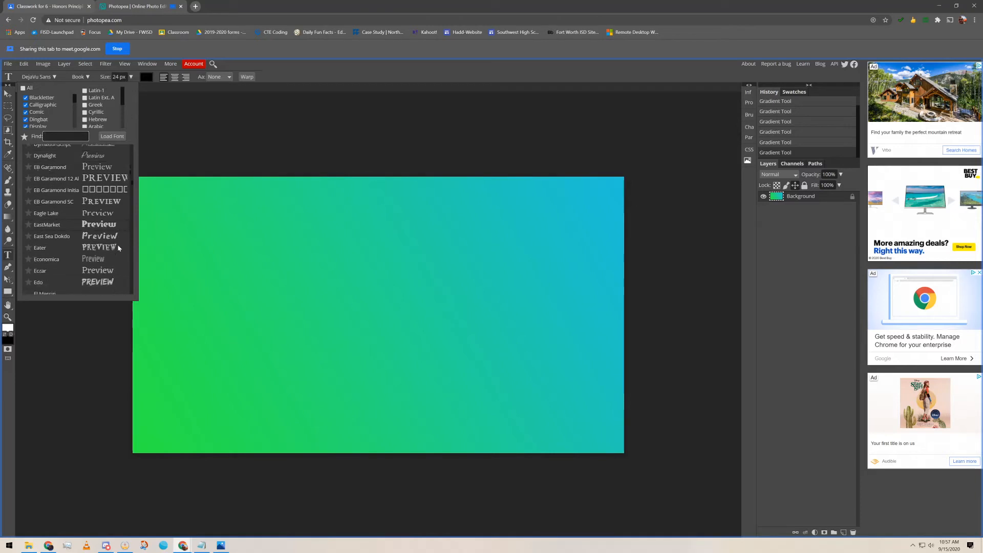
{"action": "scroll", "coordinate": [118, 248], "scroll_direction": "down", "scroll_amount": 5}
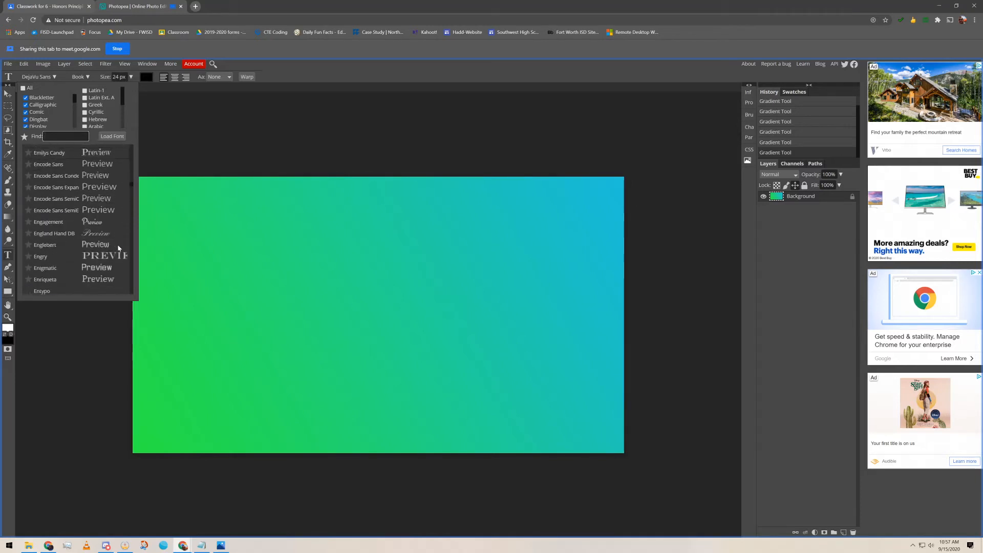
{"action": "scroll", "coordinate": [119, 248], "scroll_direction": "down", "scroll_amount": 1}
{"action": "scroll", "coordinate": [118, 248], "scroll_direction": "down", "scroll_amount": 2}
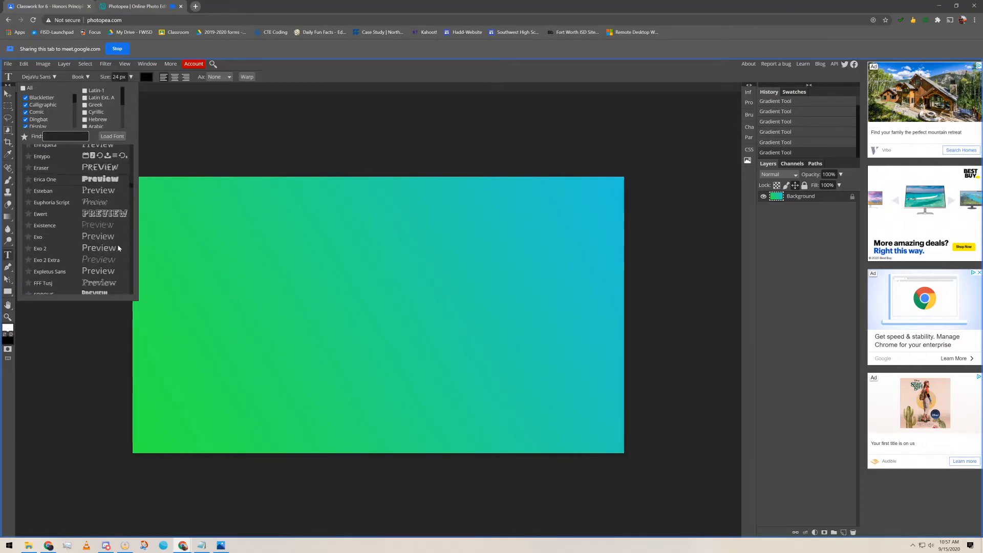
{"action": "scroll", "coordinate": [118, 247], "scroll_direction": "down", "scroll_amount": 2}
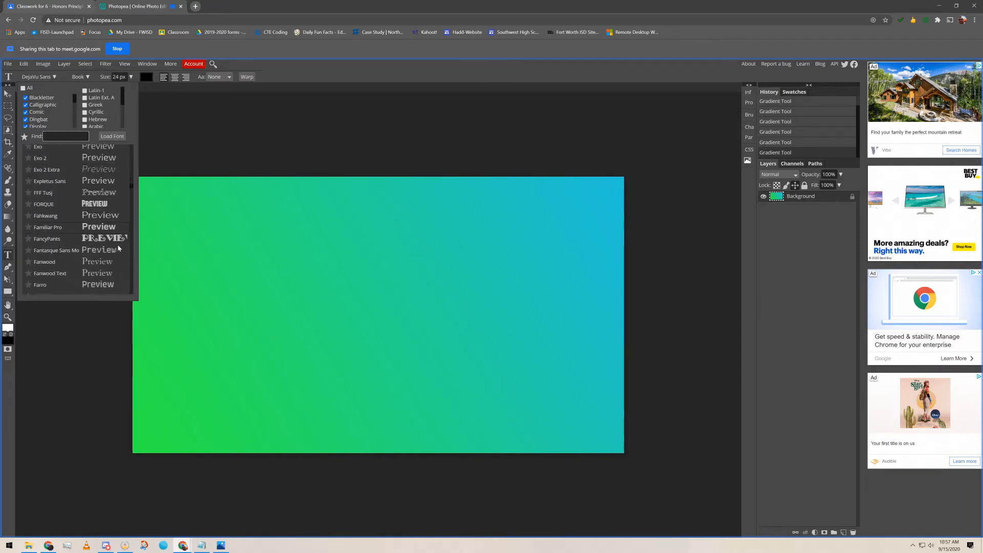
{"action": "scroll", "coordinate": [119, 249], "scroll_direction": "down", "scroll_amount": 2}
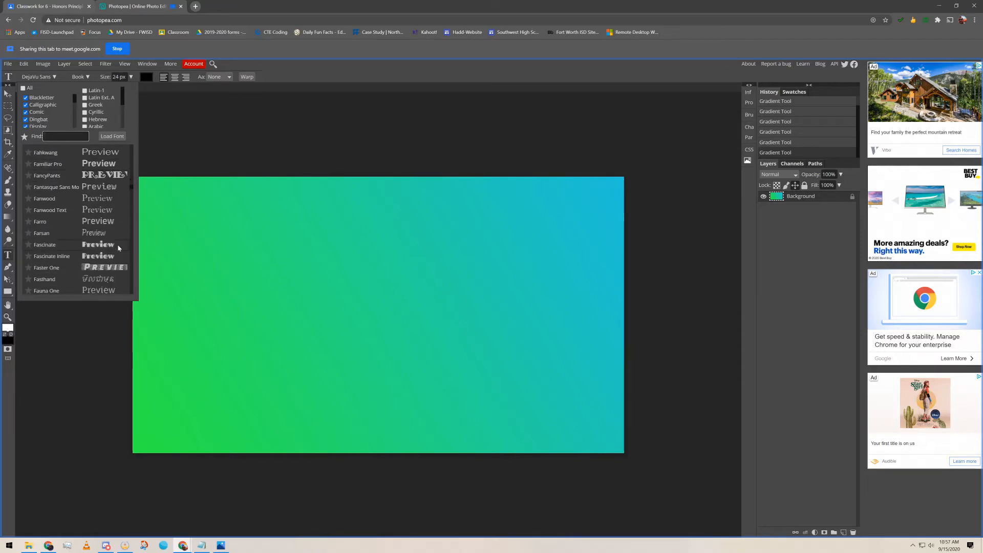
{"action": "left_click", "coordinate": [107, 175]}
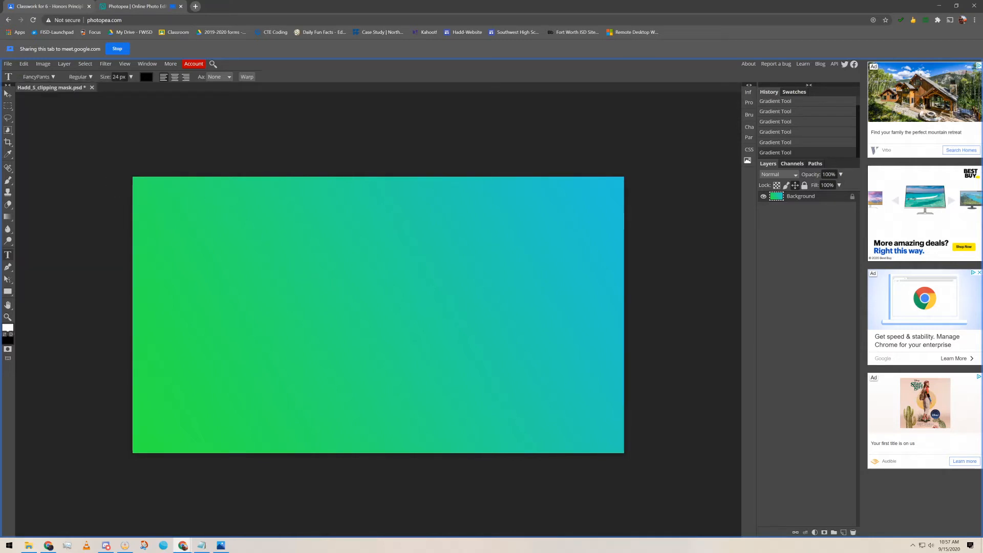
Set the text size to 220 px and start a new text layer on the canvas
{"action": "left_click", "coordinate": [114, 77]}
{"action": "type", "text": "220"}
{"action": "left_click", "coordinate": [296, 269]}
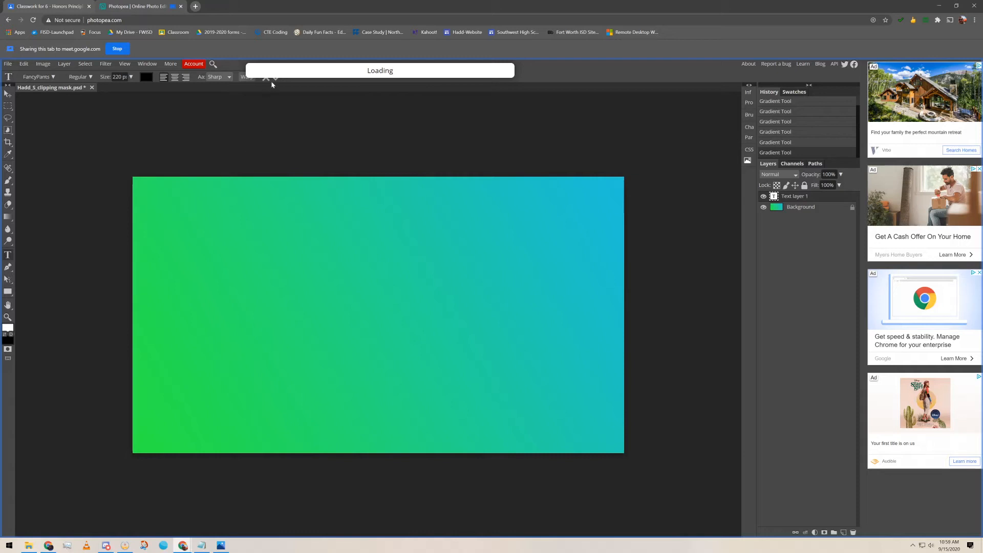
Change the text layer's font to Distant Galaxy
{"action": "left_click", "coordinate": [52, 78]}
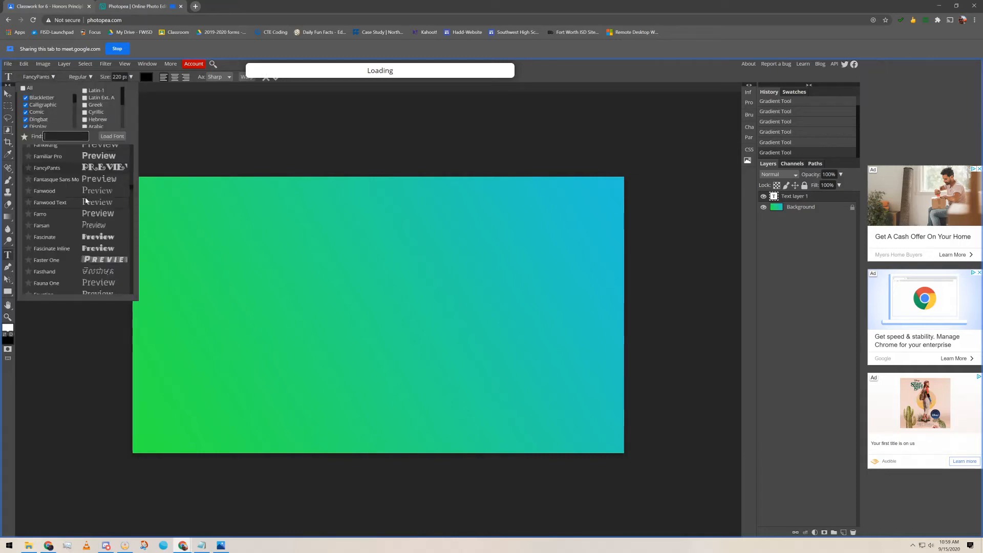
{"action": "scroll", "coordinate": [89, 201], "scroll_direction": "up", "scroll_amount": 10}
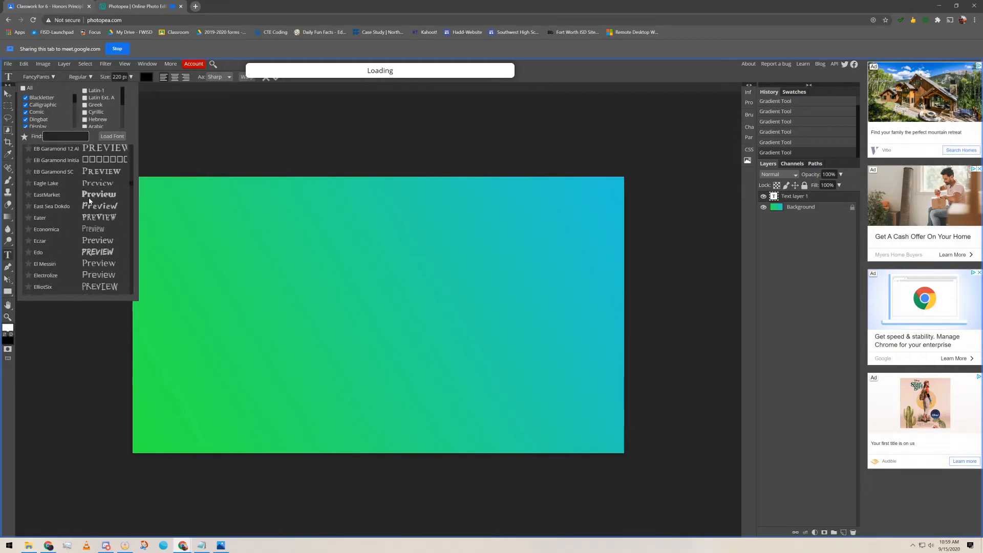
{"action": "scroll", "coordinate": [89, 201], "scroll_direction": "up", "scroll_amount": 5}
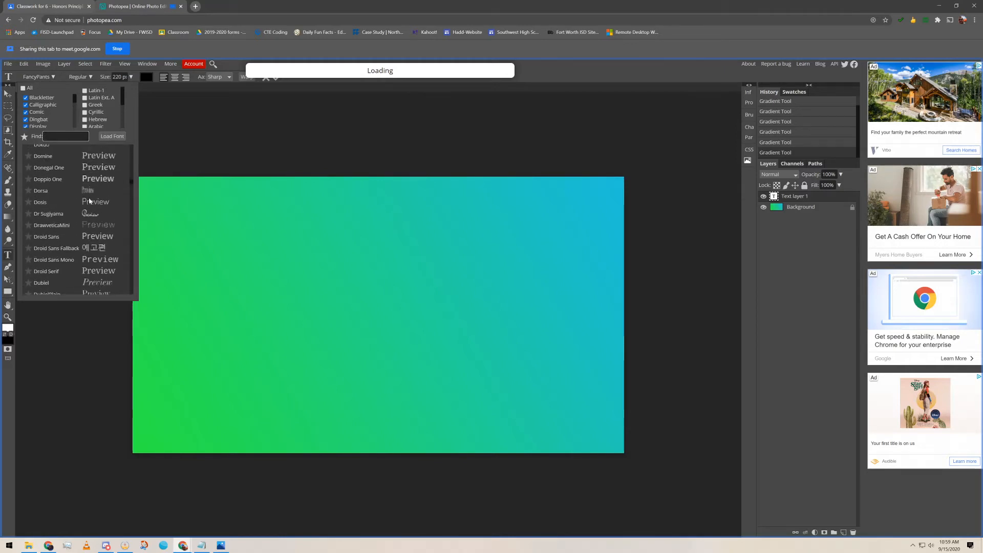
{"action": "scroll", "coordinate": [89, 201], "scroll_direction": "up", "scroll_amount": 3}
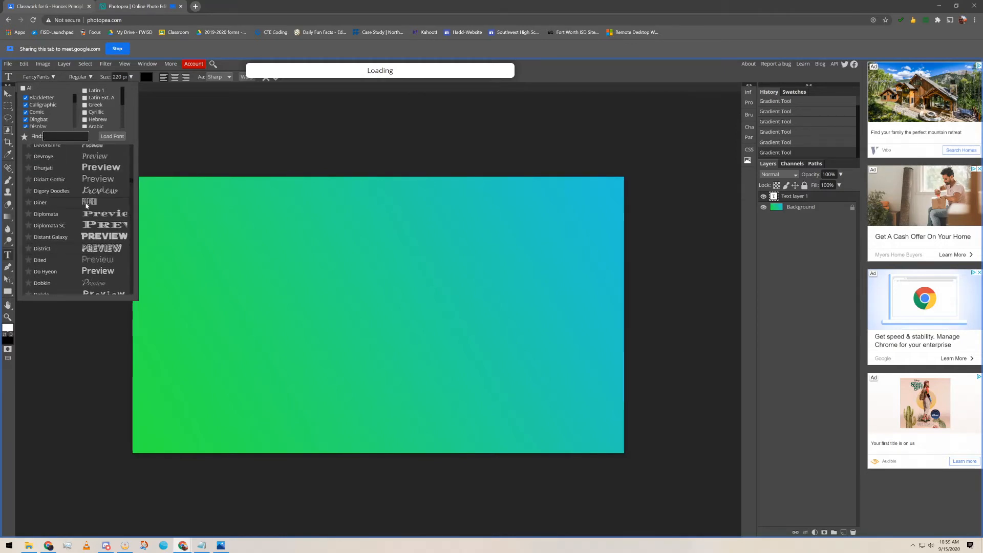
{"action": "left_click", "coordinate": [49, 237]}
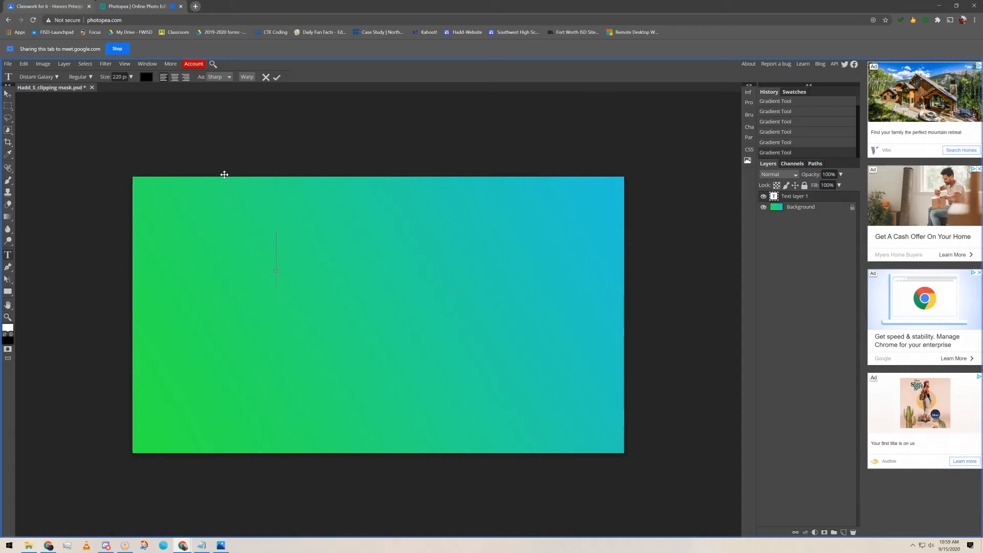
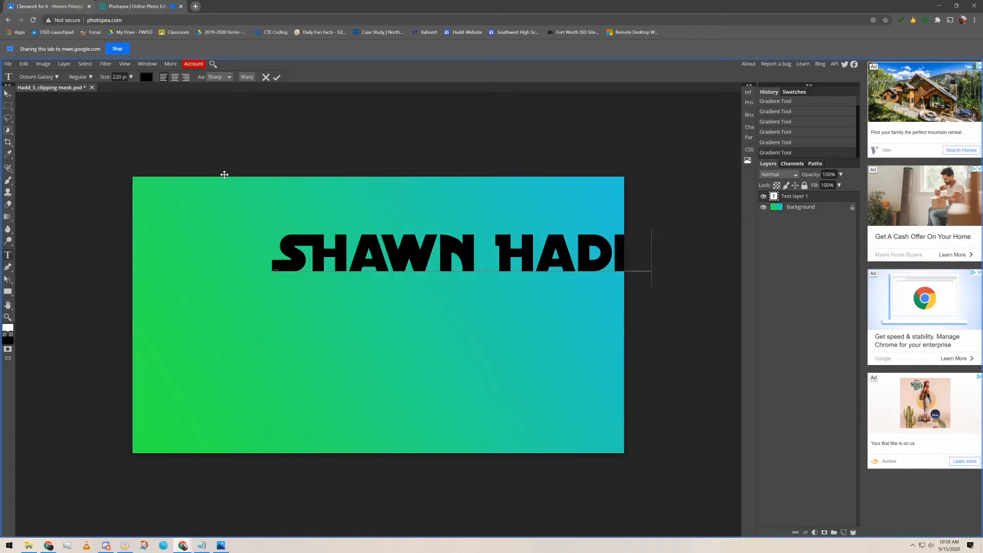
Type the student's name over a 'CLASS OF 19…' second line, shift it left onto the canvas, and commit
{"action": "key", "text": "Return"}
{"action": "type", "text": "CLASS"}
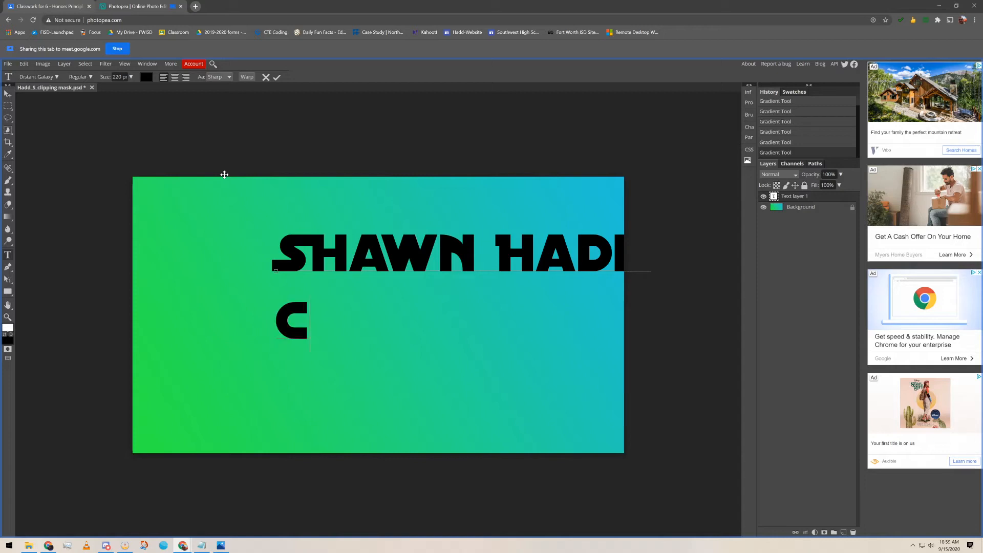
{"action": "type", "text": "OF 19"}
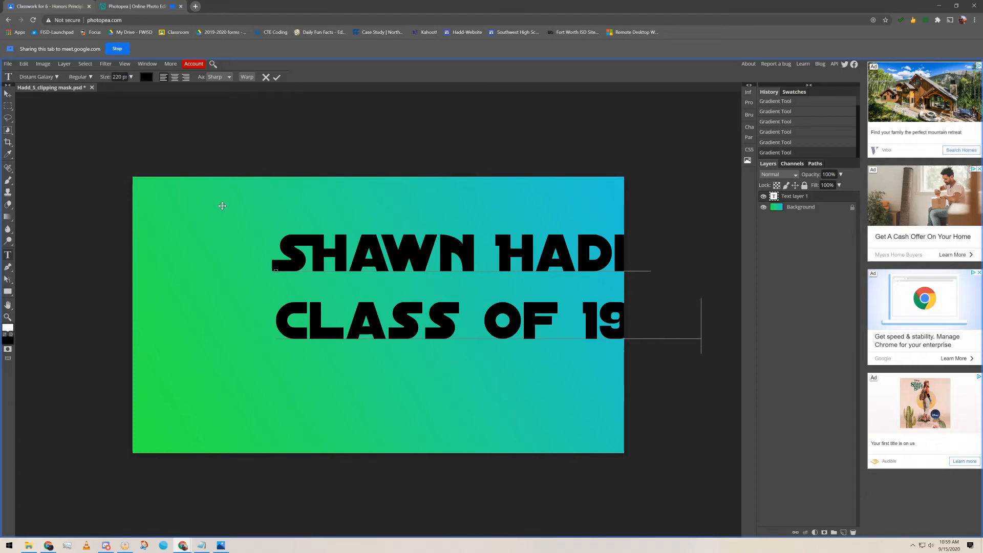
{"action": "left_click_drag", "start_coordinate": [222, 205], "coordinate": [123, 222]}
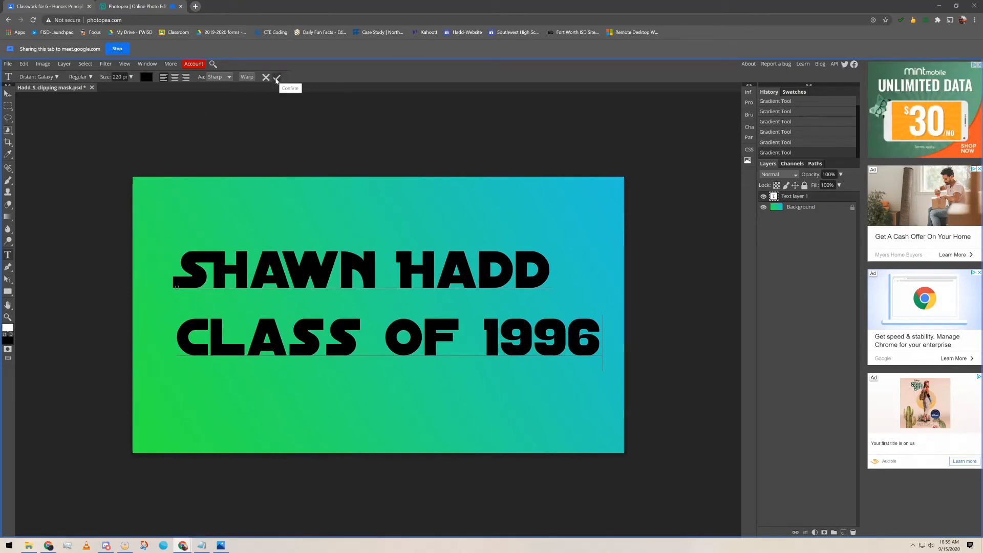
{"action": "left_click", "coordinate": [276, 79]}
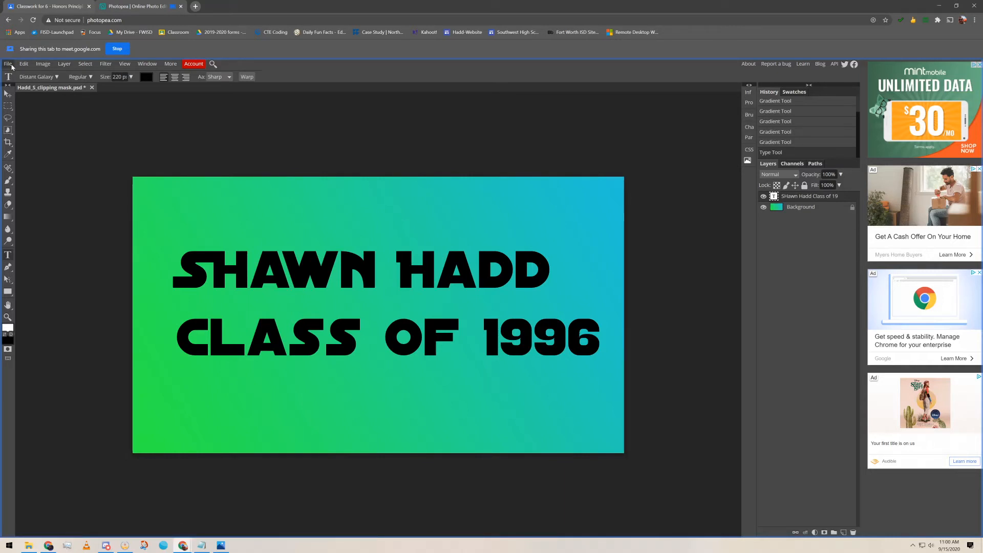
Open the File menu
{"action": "left_click", "coordinate": [12, 66]}
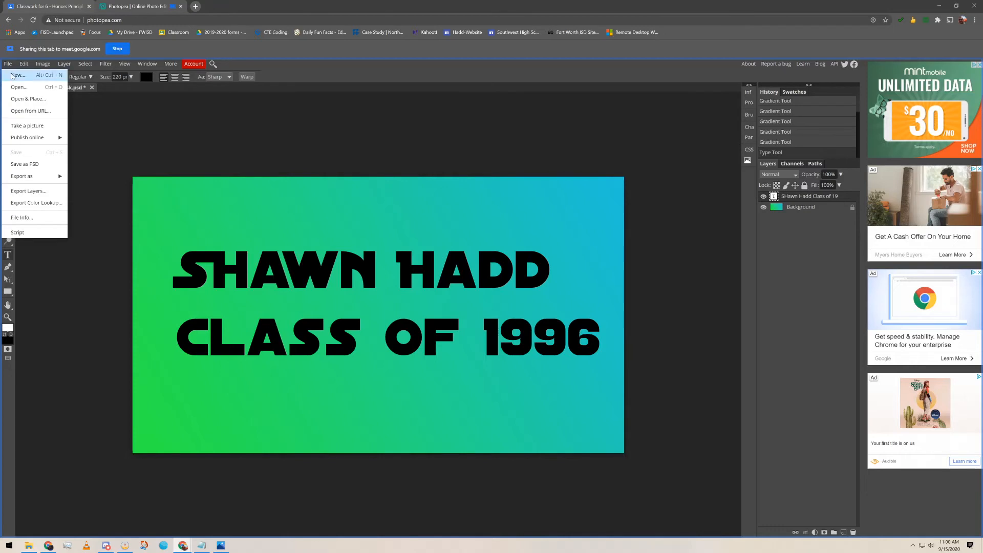
Place the zebra image via Open & Place and stretch it to cover the canvas
{"action": "left_click", "coordinate": [39, 100]}
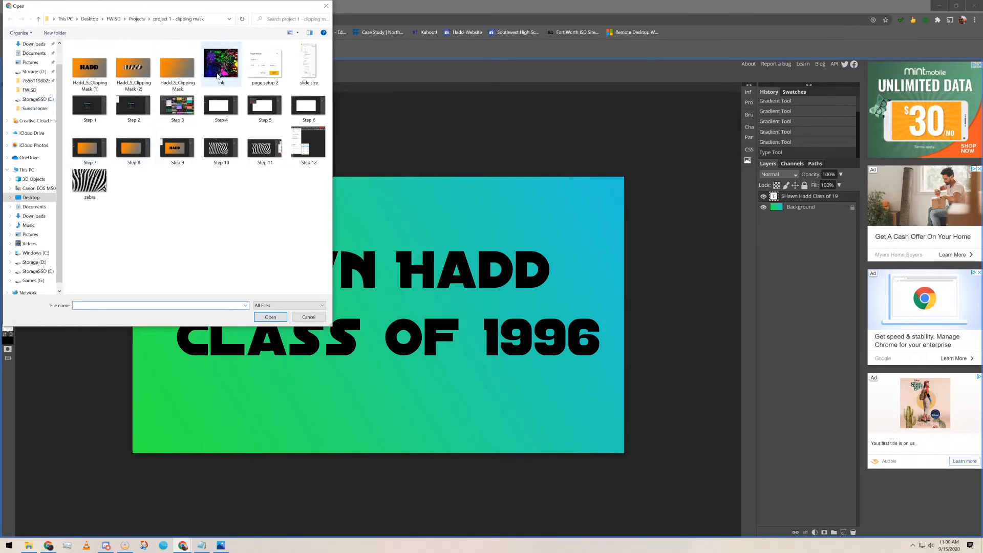
{"action": "left_click", "coordinate": [90, 182]}
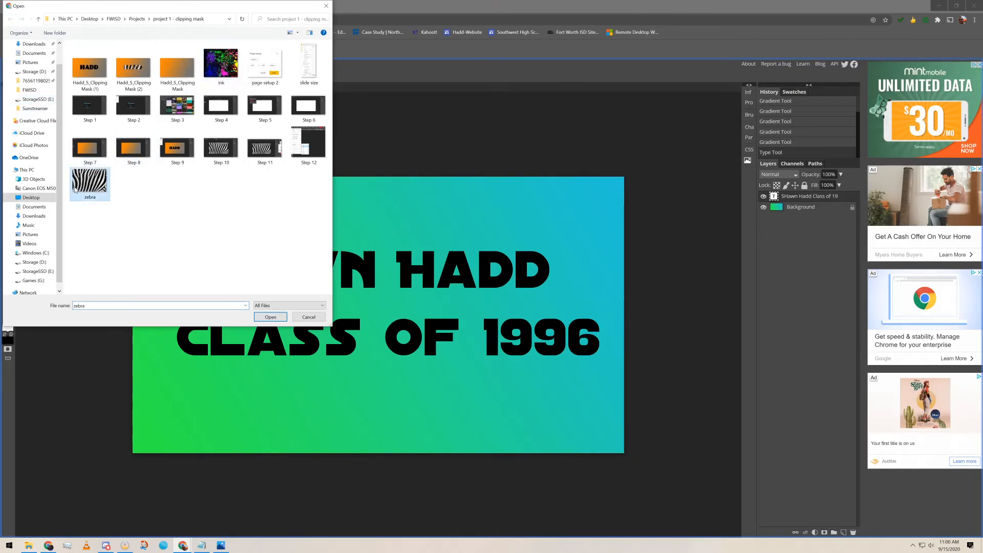
{"action": "left_click", "coordinate": [270, 316]}
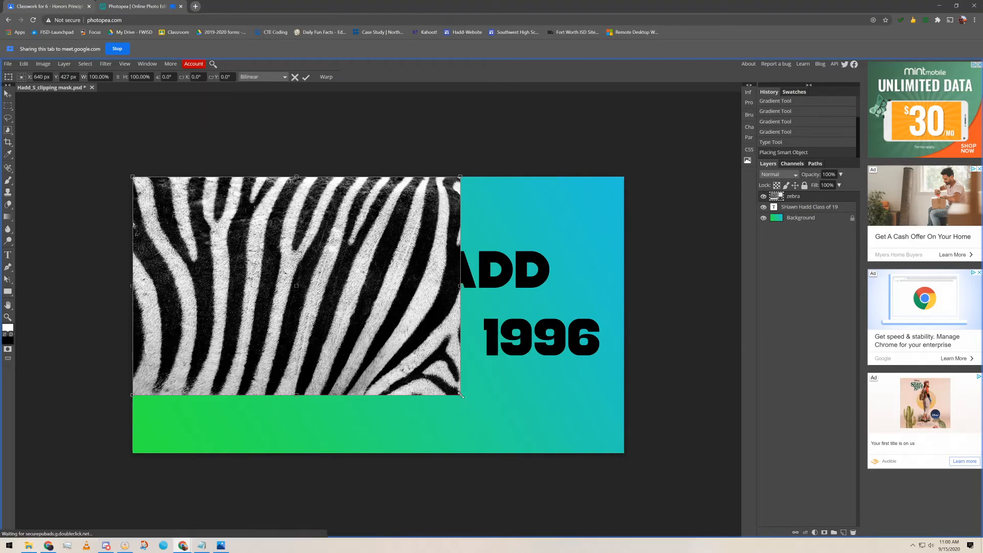
{"action": "left_click_drag", "start_coordinate": [460, 395], "coordinate": [624, 453]}
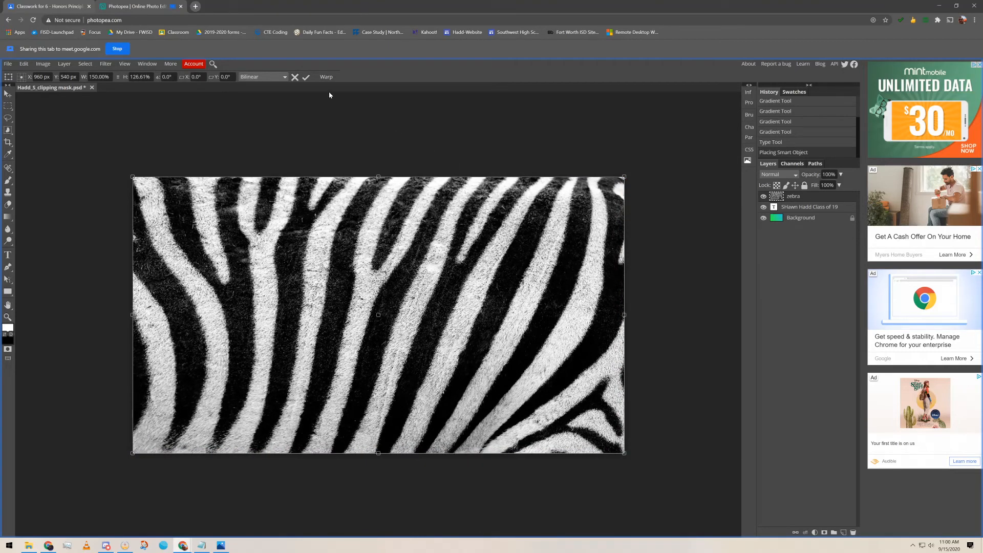
Commit the zebra scaling, clip the zebra layer to the text, then hide it
{"action": "left_click", "coordinate": [307, 79]}
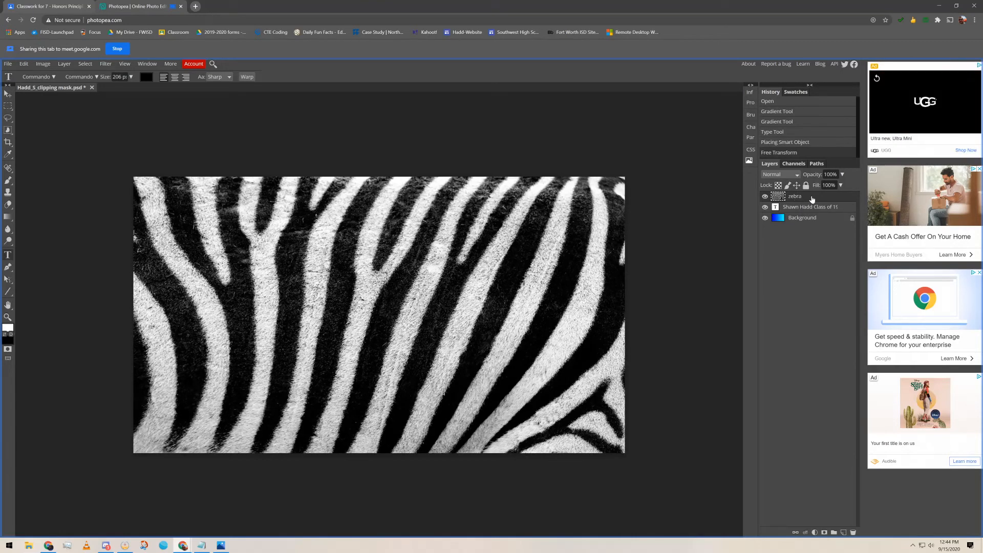
{"action": "right_click", "coordinate": [812, 199]}
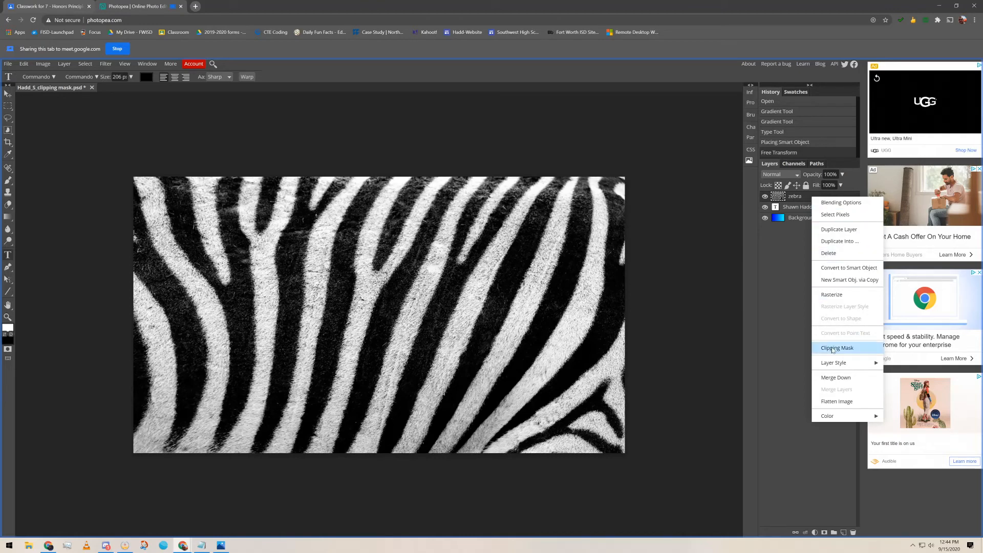
{"action": "left_click", "coordinate": [64, 63]}
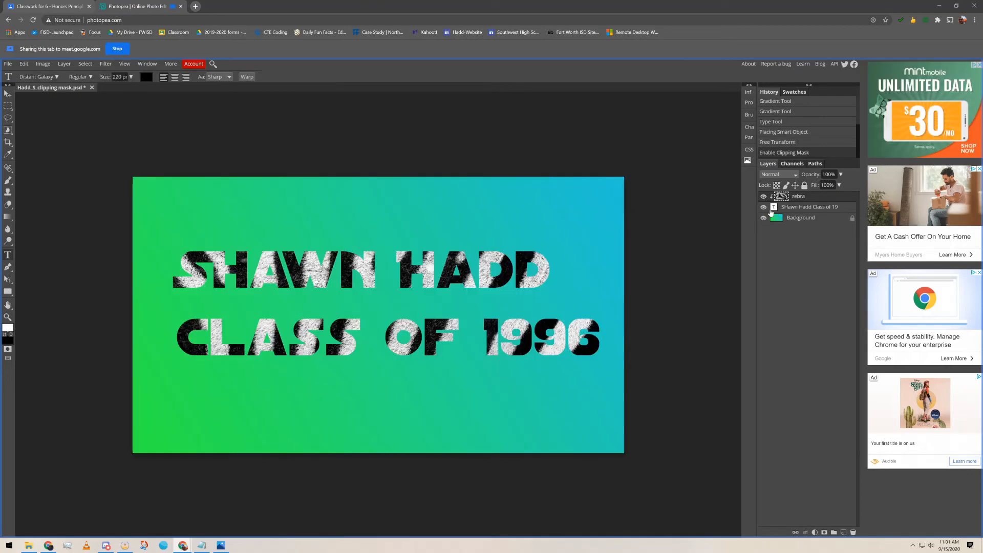
{"action": "left_click", "coordinate": [764, 196]}
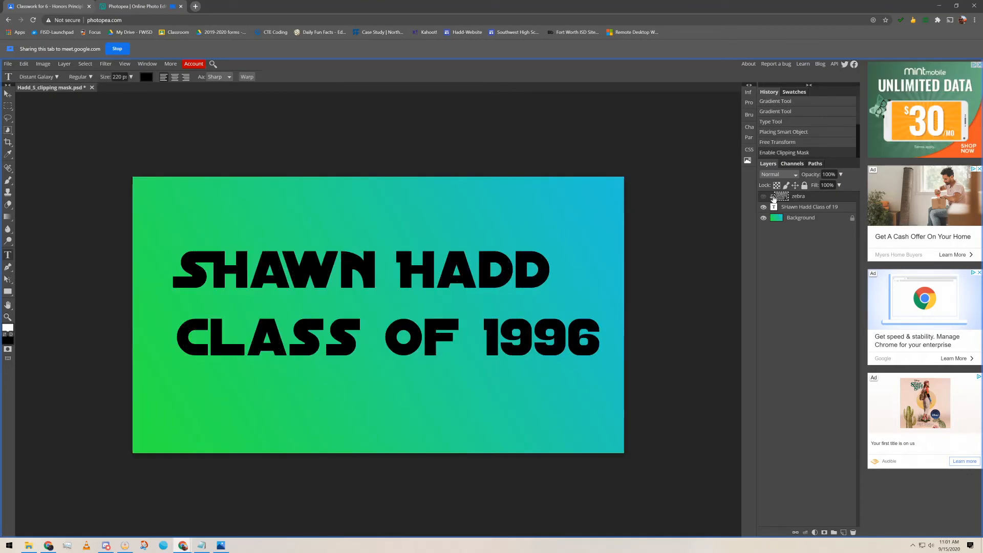
Place the ink splatter image and scale it up over most of the canvas
{"action": "left_click", "coordinate": [8, 65]}
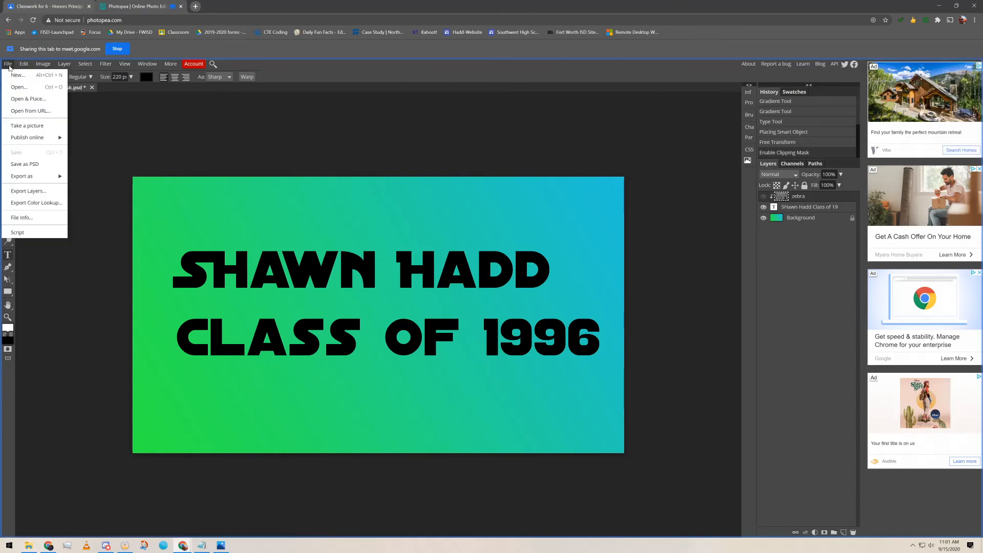
{"action": "left_click", "coordinate": [45, 100]}
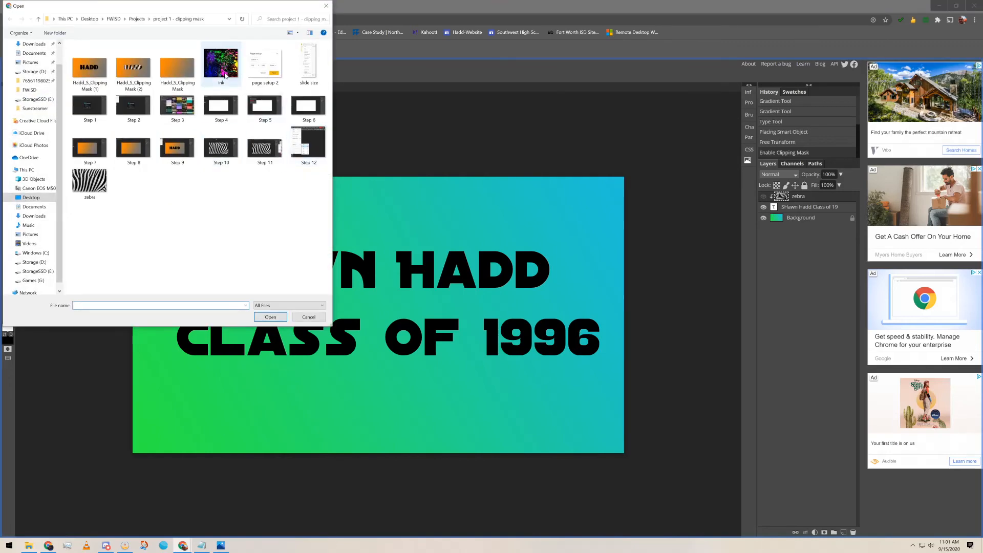
{"action": "left_click", "coordinate": [221, 64]}
{"action": "left_click", "coordinate": [270, 317]}
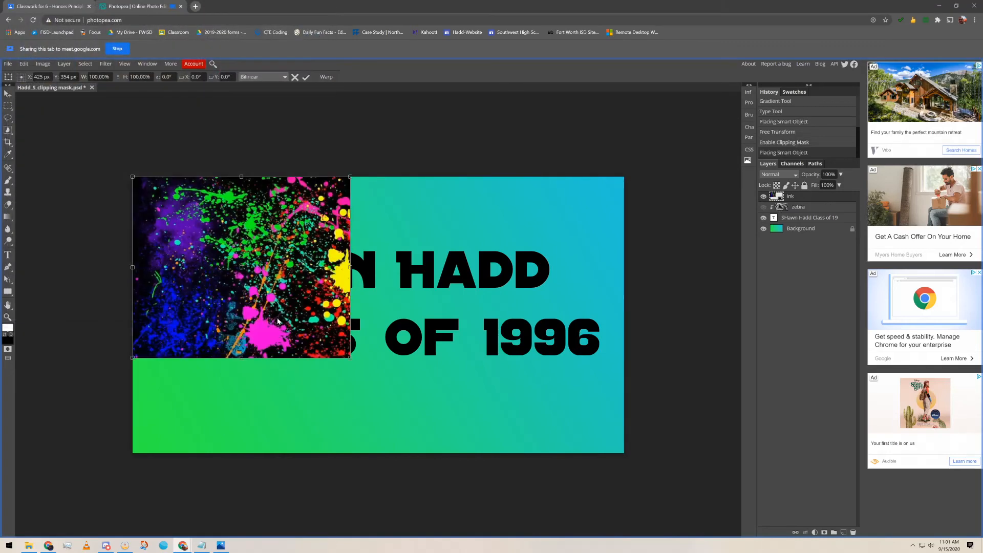
{"action": "left_click_drag", "start_coordinate": [353, 359], "coordinate": [622, 431]}
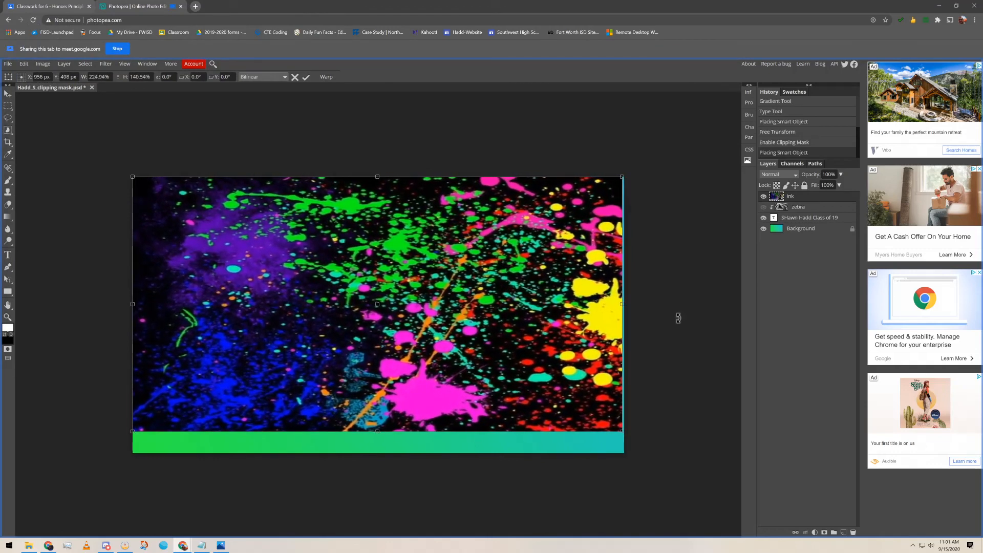
Move the ink layer directly above the text and clip it to the text
{"action": "left_click_drag", "start_coordinate": [820, 217], "coordinate": [818, 212]}
{"action": "right_click", "coordinate": [818, 208]}
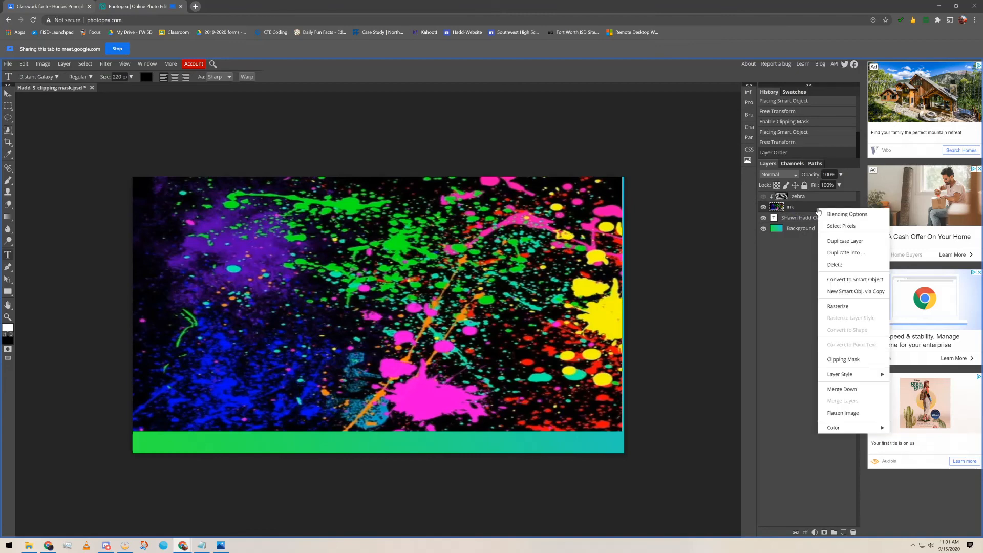
{"action": "left_click", "coordinate": [851, 359]}
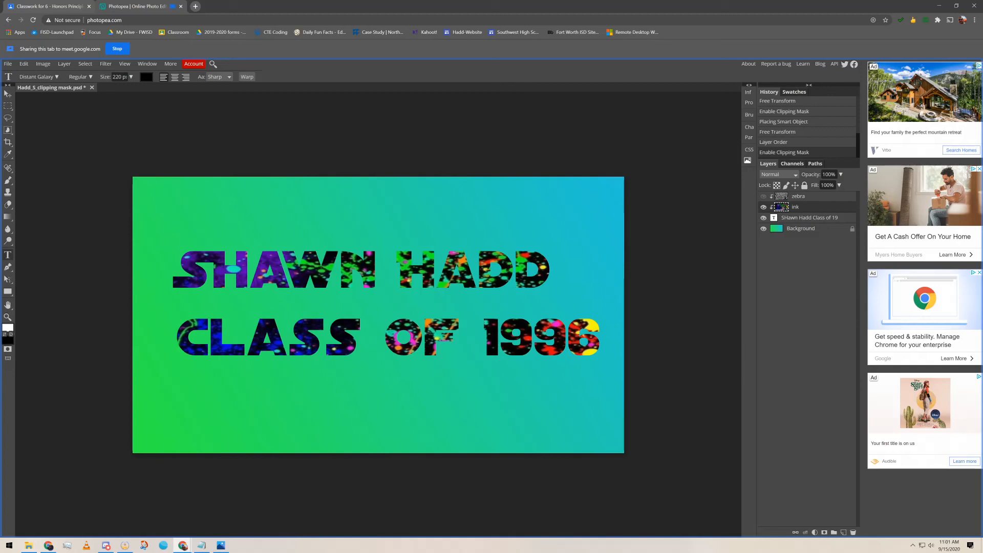
Add a drop shadow to the text layer: 57% opacity, 27 px distance, 13 px size
{"action": "left_click", "coordinate": [802, 221]}
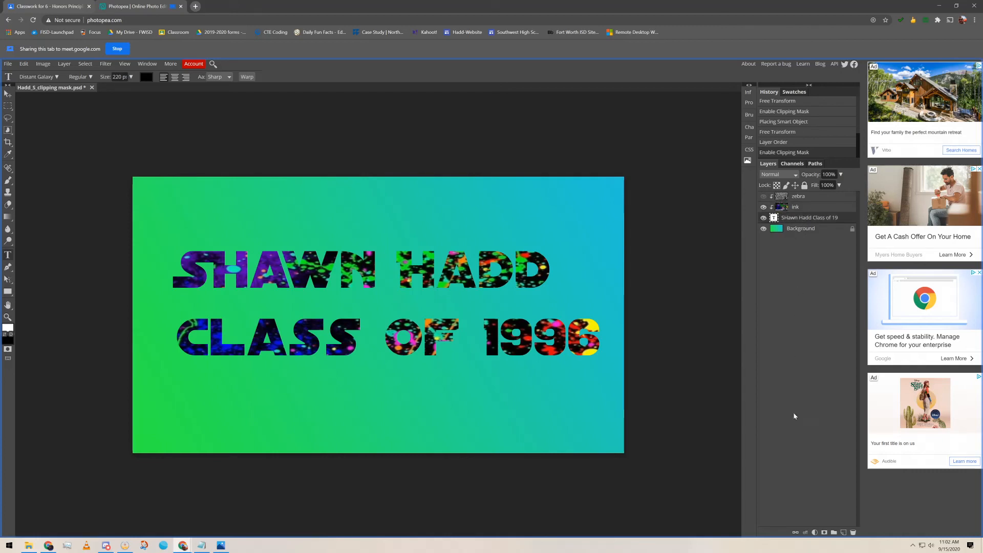
{"action": "left_click", "coordinate": [805, 532]}
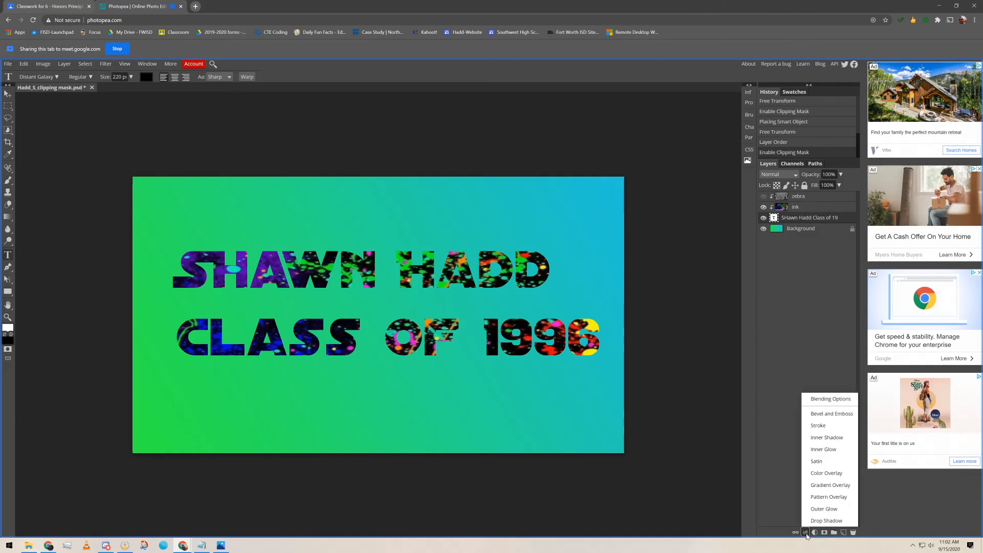
{"action": "left_click", "coordinate": [825, 521]}
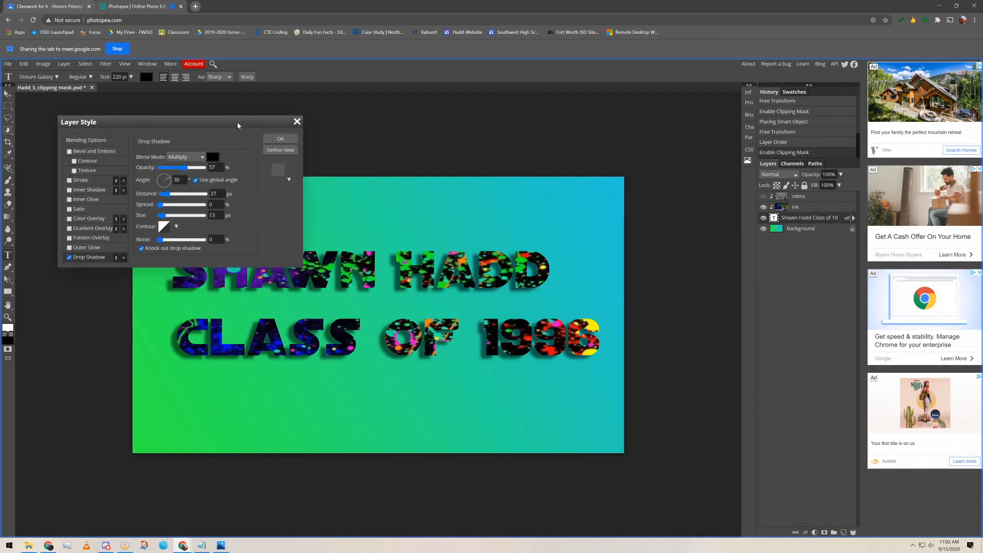
{"action": "left_click_drag", "start_coordinate": [238, 122], "coordinate": [228, 117]}
{"action": "left_click", "coordinate": [269, 134]}
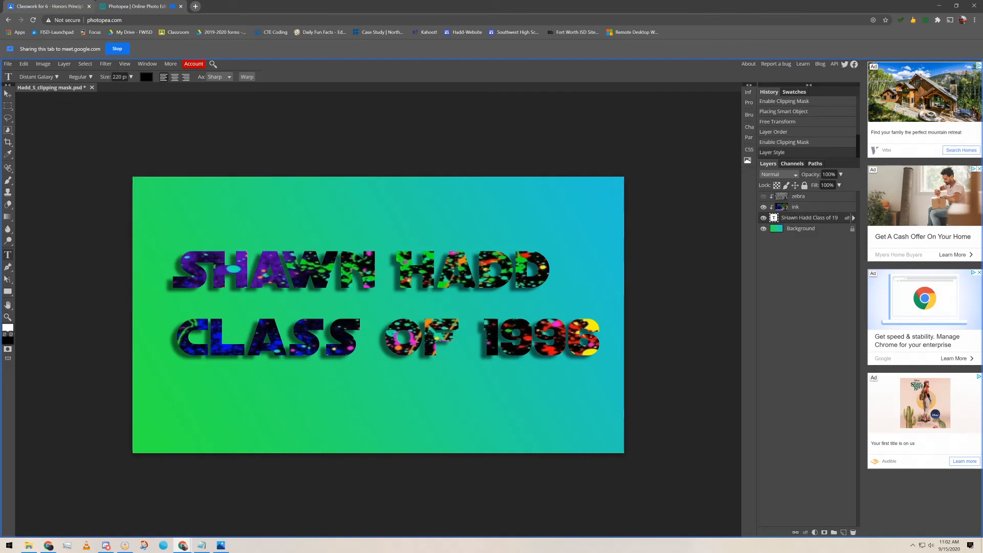
{"action": "left_click", "coordinate": [8, 65]}
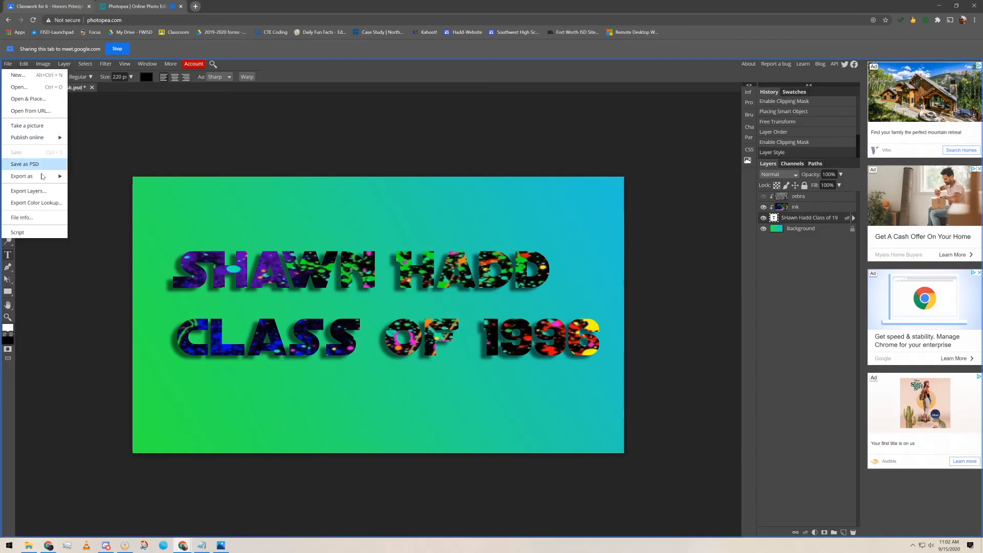
Export the design as a 1920×1080 JPG at 70% quality, saved as 'Hadd_5_clipping mask.jpg'
{"action": "mouse_move", "coordinate": [46, 176]}
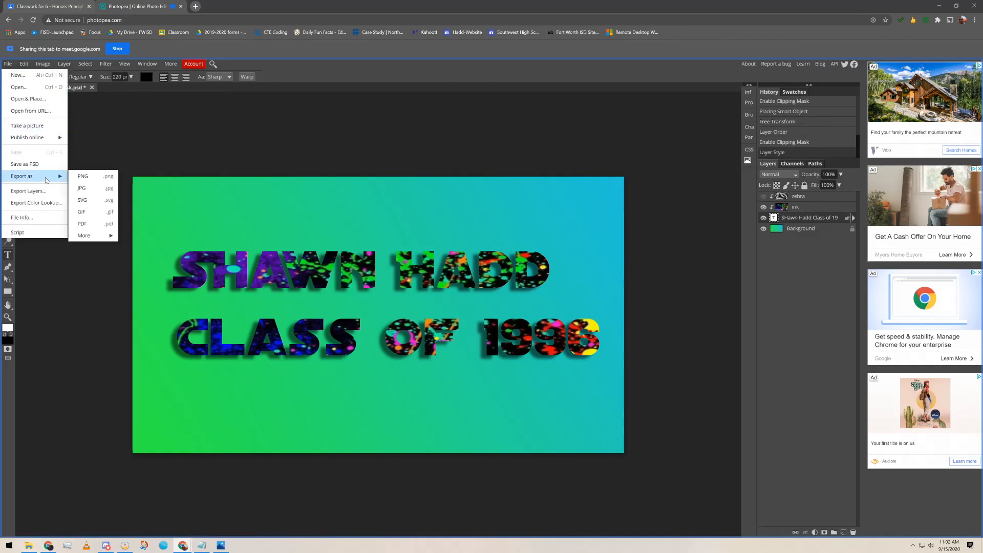
{"action": "left_click", "coordinate": [101, 190]}
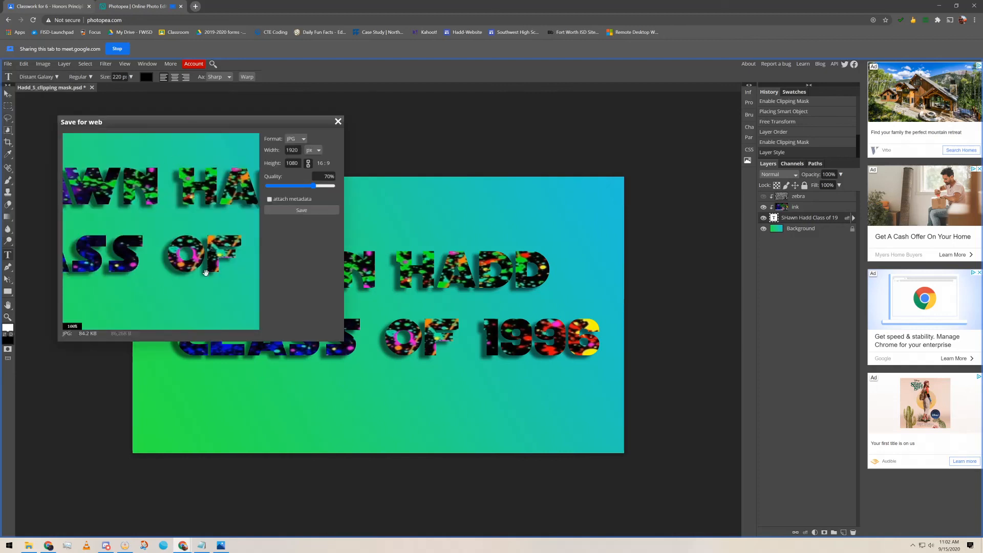
{"action": "left_click", "coordinate": [285, 210]}
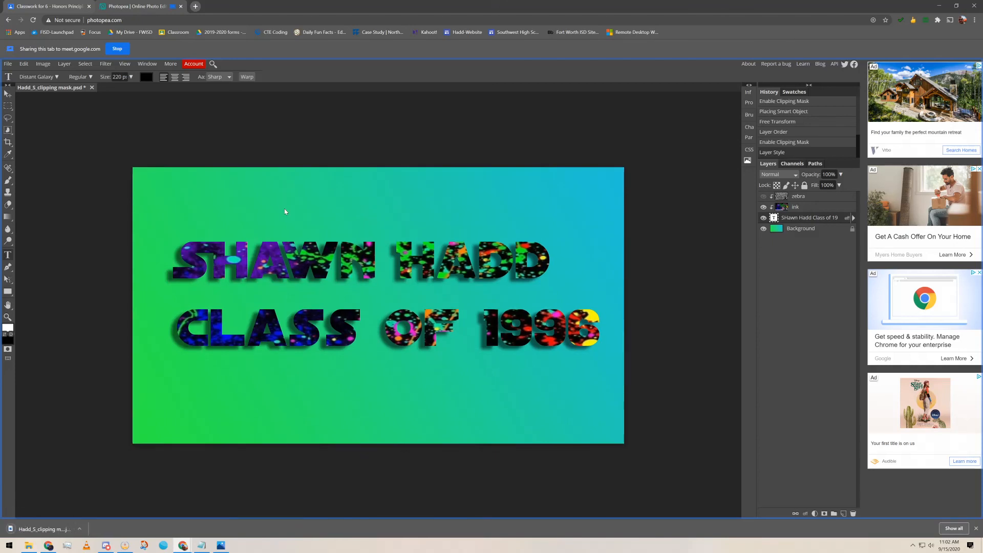